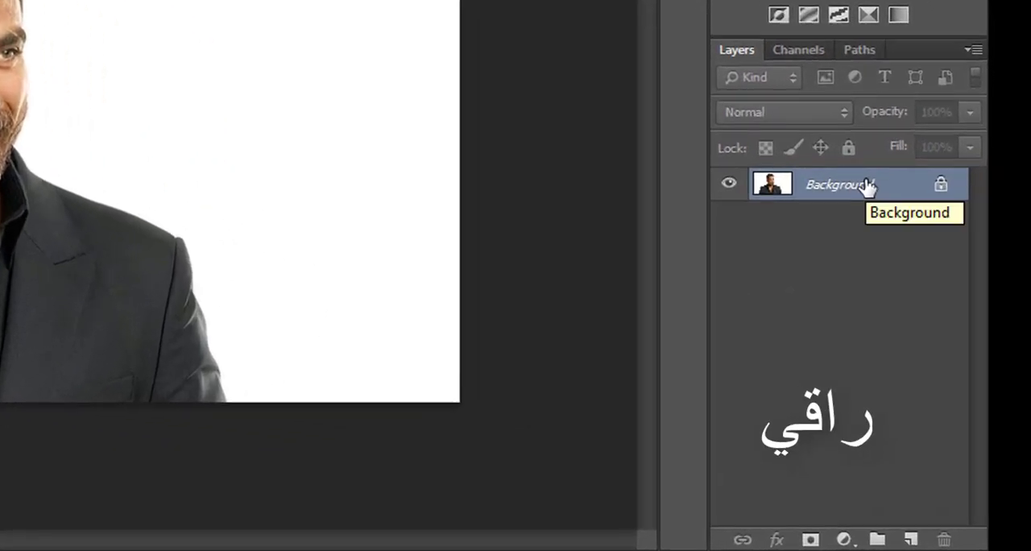
# - Duplicate the Background layer under the name "copy" in the same document
pyautogui.rightClick(886, 187)
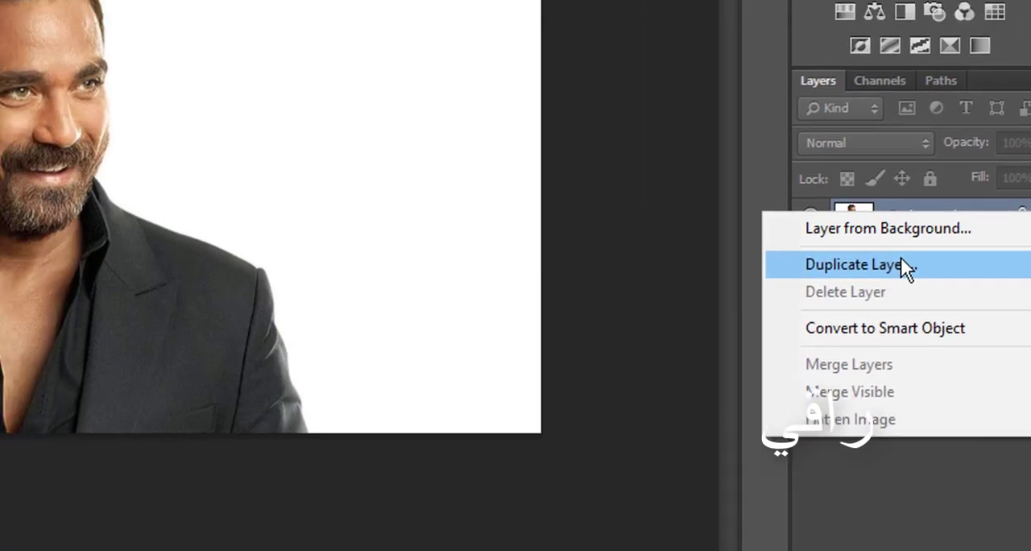
pyautogui.click(826, 233)
pyautogui.moveTo(370, 196); pyautogui.dragTo(165, 177)
pyautogui.press('BackSpace')
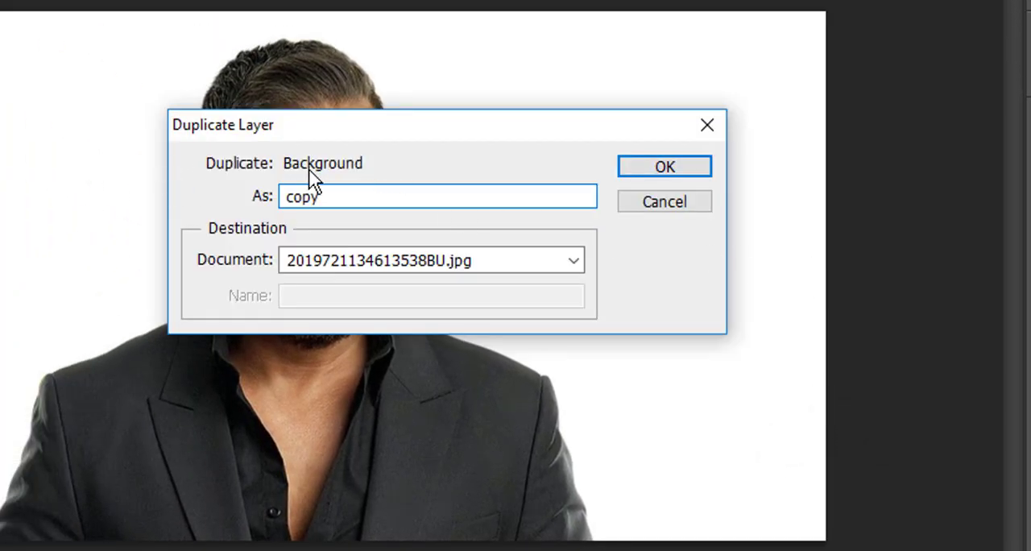
pyautogui.click(666, 173)
# - Convert the locked Background into a regular layer named "orginal"
pyautogui.click(863, 221)
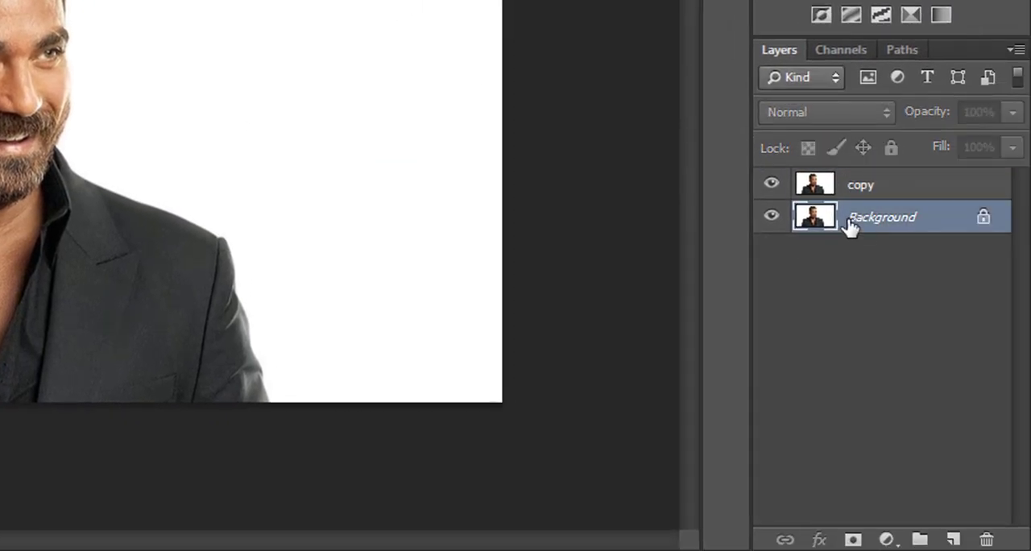
pyautogui.doubleClick(851, 227)
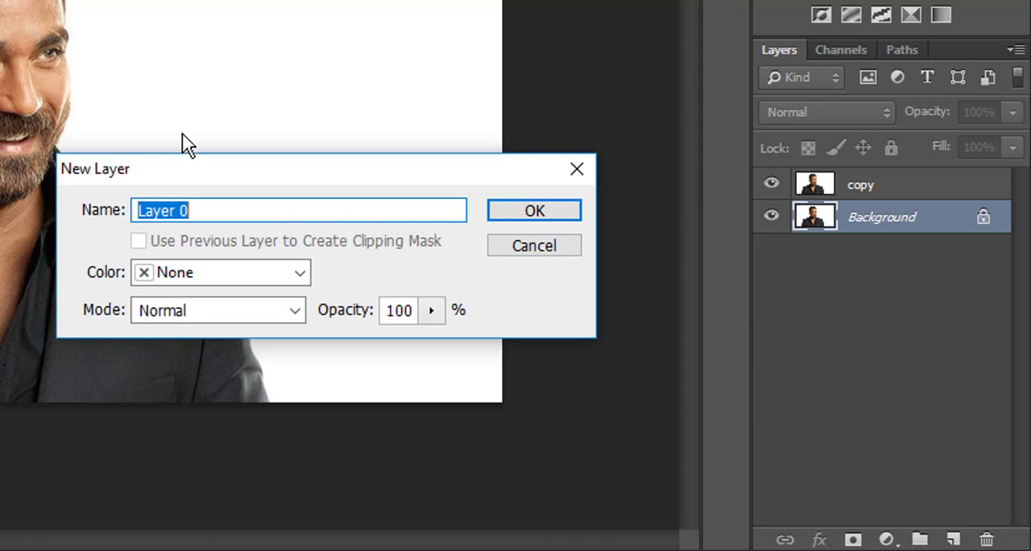
pyautogui.write('orginal')
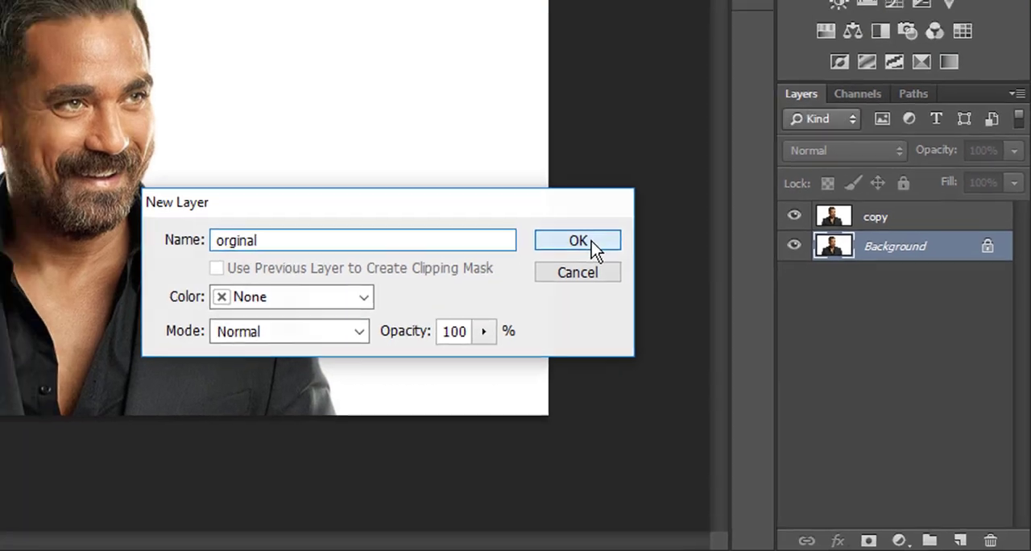
pyautogui.click(534, 210)
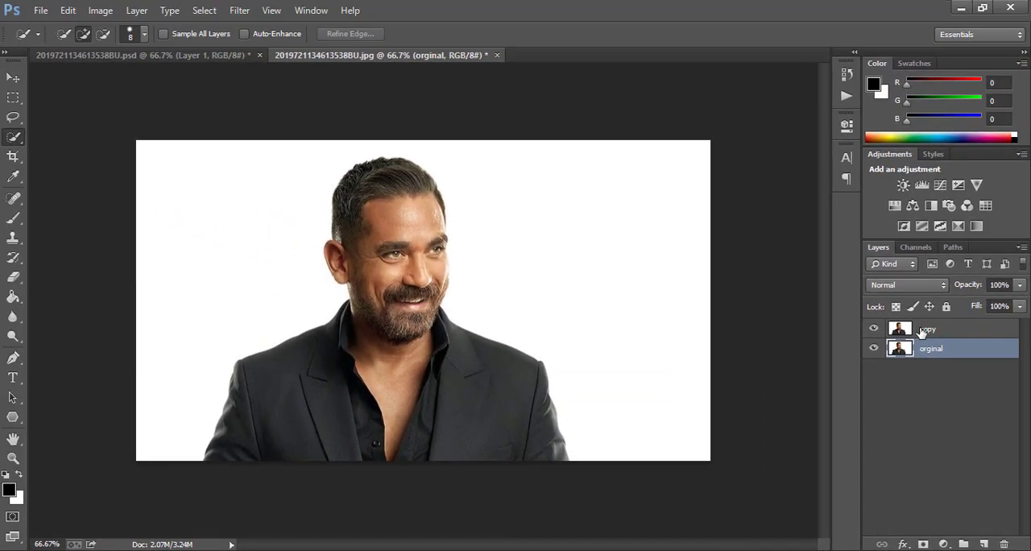
# - Select the man's head and suit on the copy layer with the Quick Selection tool
pyautogui.click(854, 187)
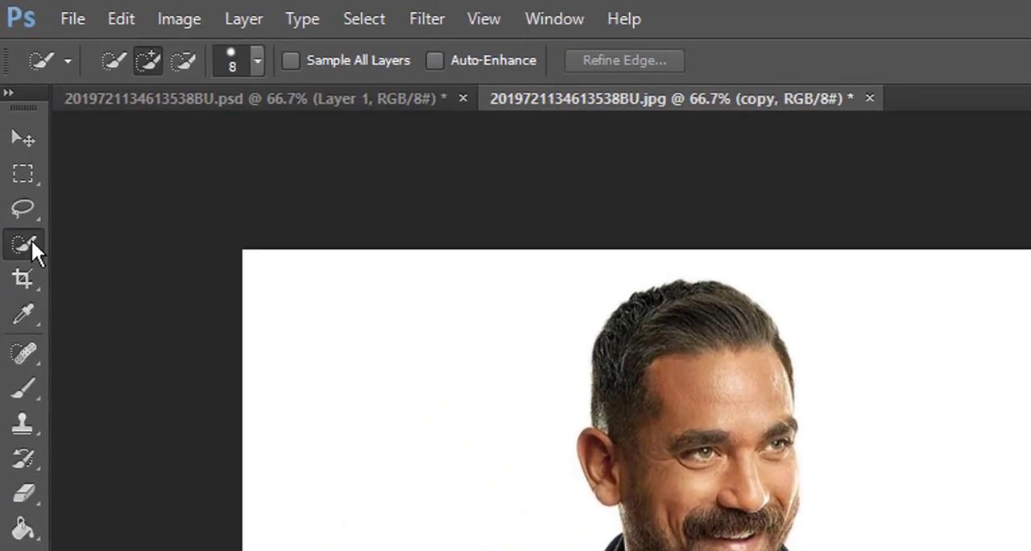
pyautogui.rightClick(13, 137)
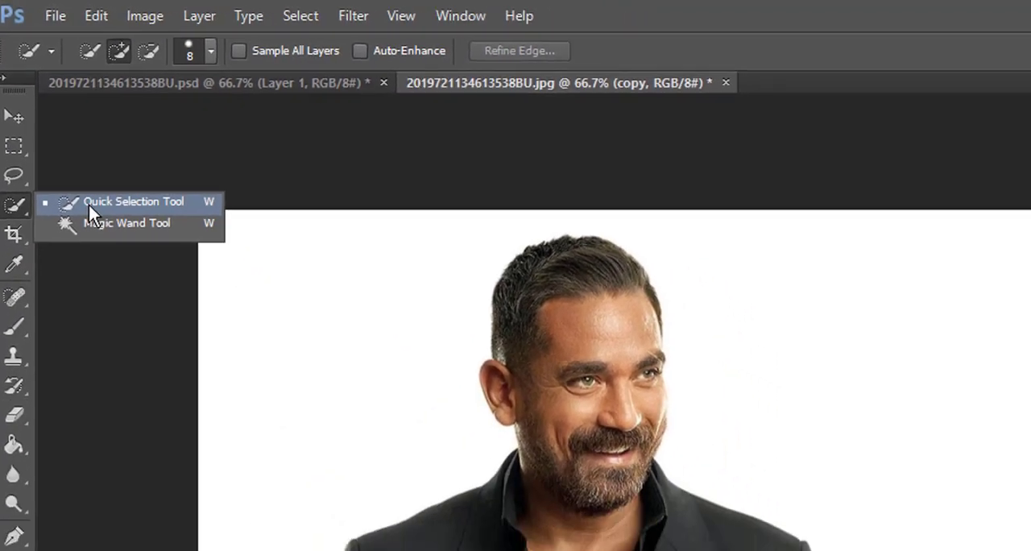
pyautogui.click(74, 248)
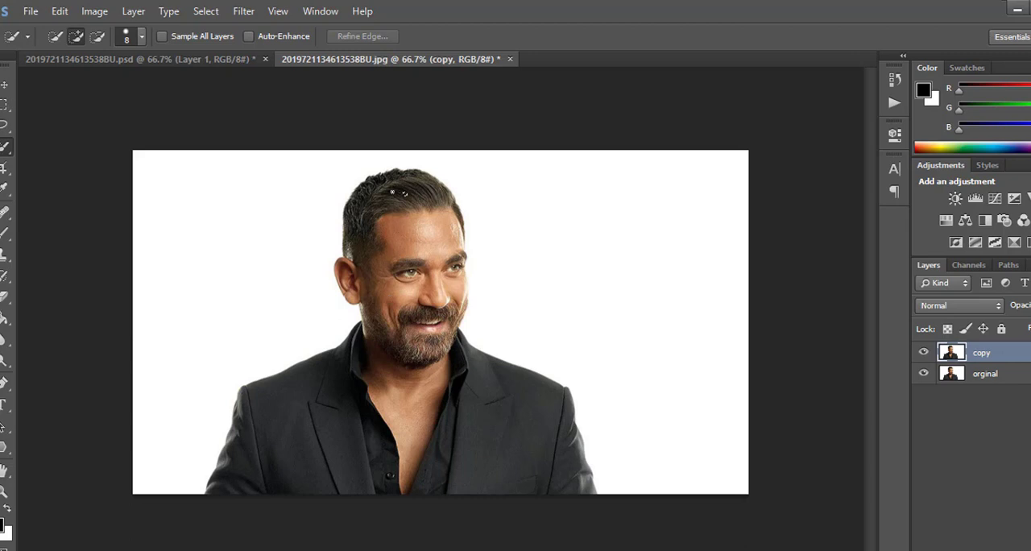
pyautogui.moveTo(395, 192)
pyautogui.mouseDown()
pyautogui.moveTo(380, 218)
pyautogui.moveTo(391, 326)
pyautogui.moveTo(426, 339)
pyautogui.moveTo(507, 439)
pyautogui.mouseUp()
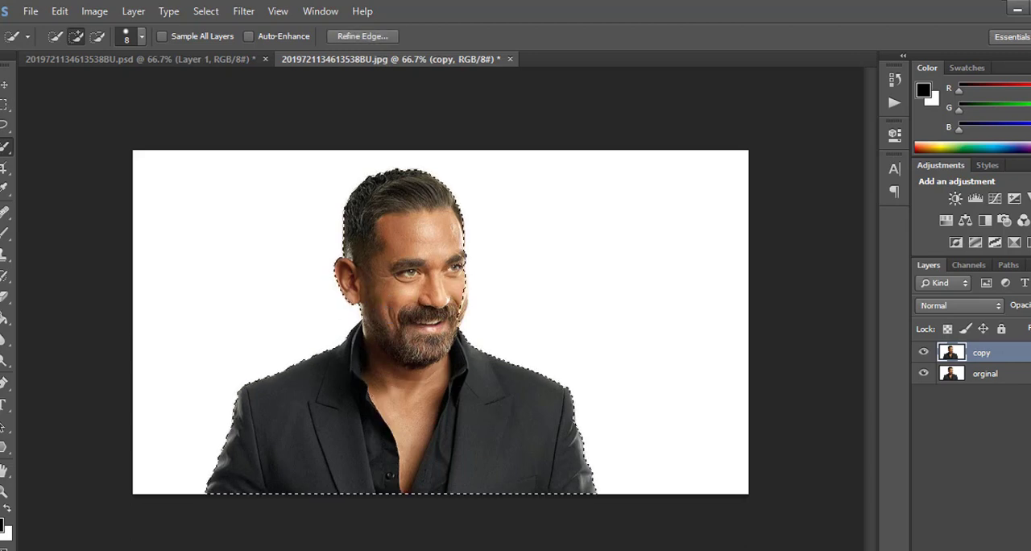
# - Add the missed strip of the man's cheek to the selection and turn it into a layer mask on the copy layer
pyautogui.scroll(5, 447, 294)
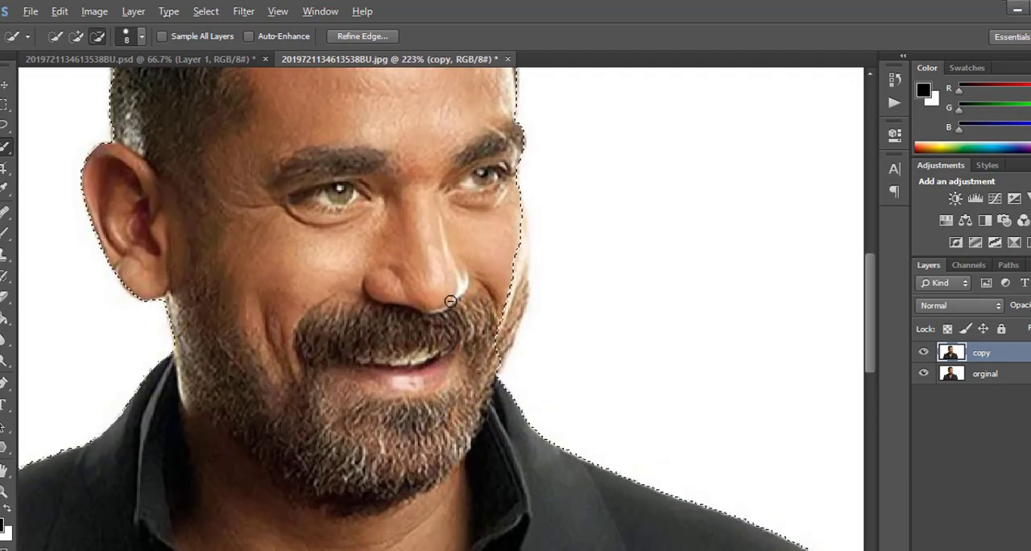
pyautogui.moveTo(504, 316)
pyautogui.mouseDown()
pyautogui.moveTo(516, 261)
pyautogui.moveTo(510, 181)
pyautogui.mouseUp()
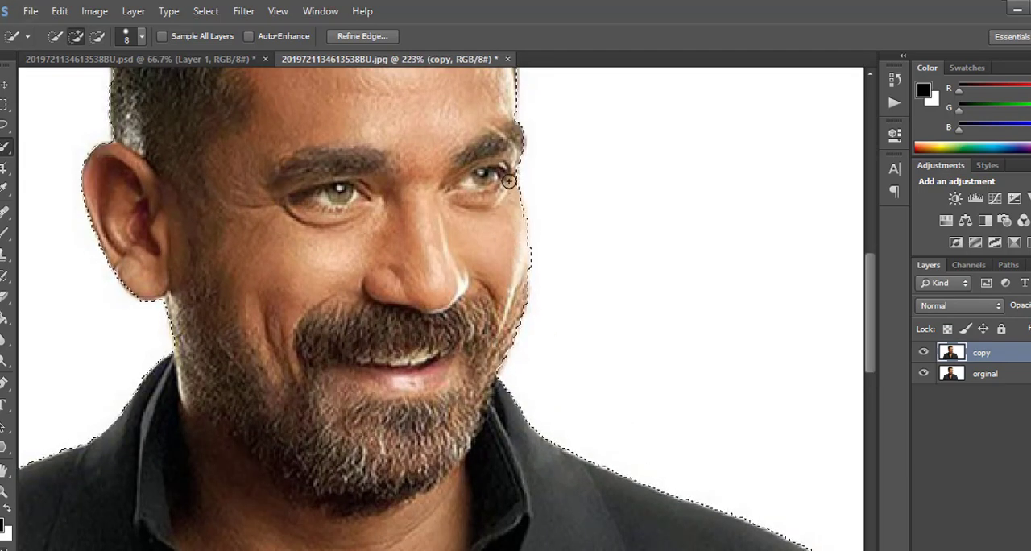
pyautogui.scroll(-1, 410, 368)
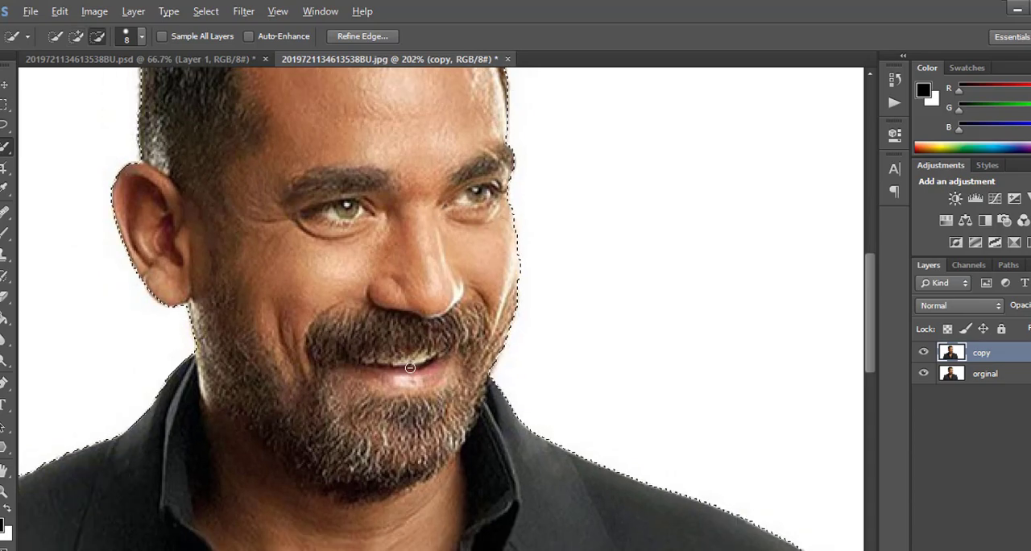
pyautogui.scroll(-5, 410, 368)
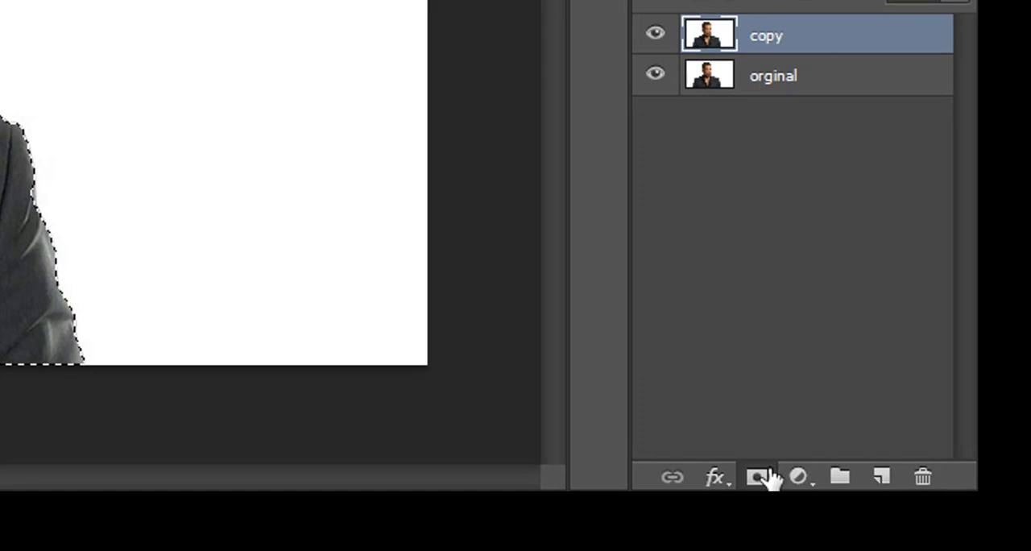
pyautogui.click(758, 477)
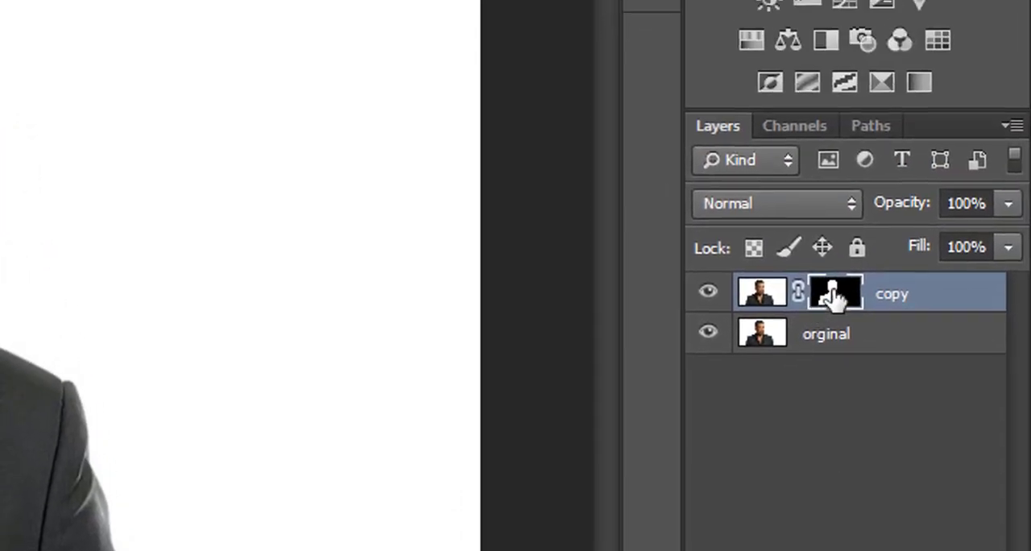
# - Refine the copy layer's mask with radius 4.9 px, smooth 32, contrast 31% and shift edge -31%
pyautogui.rightClick(833, 296)
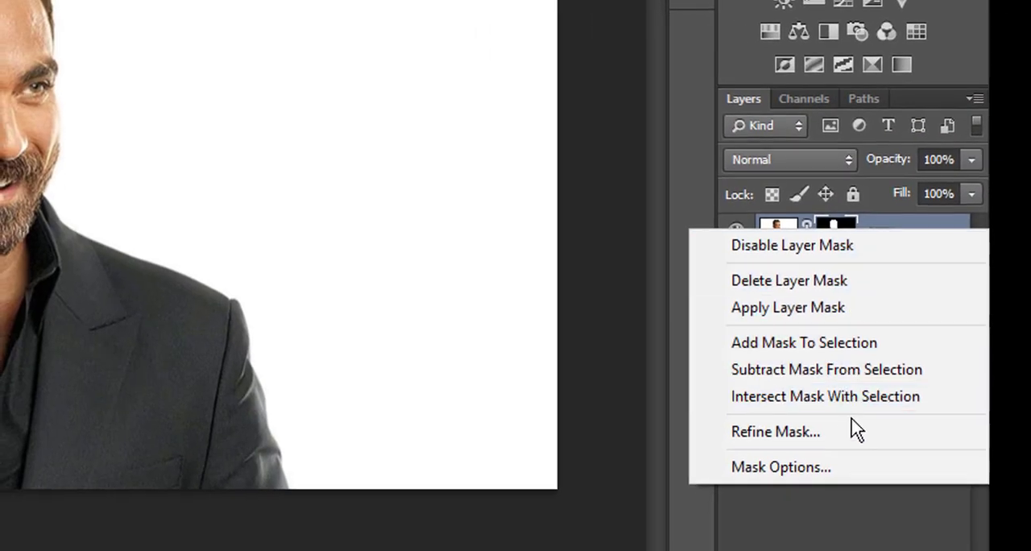
pyautogui.click(854, 427)
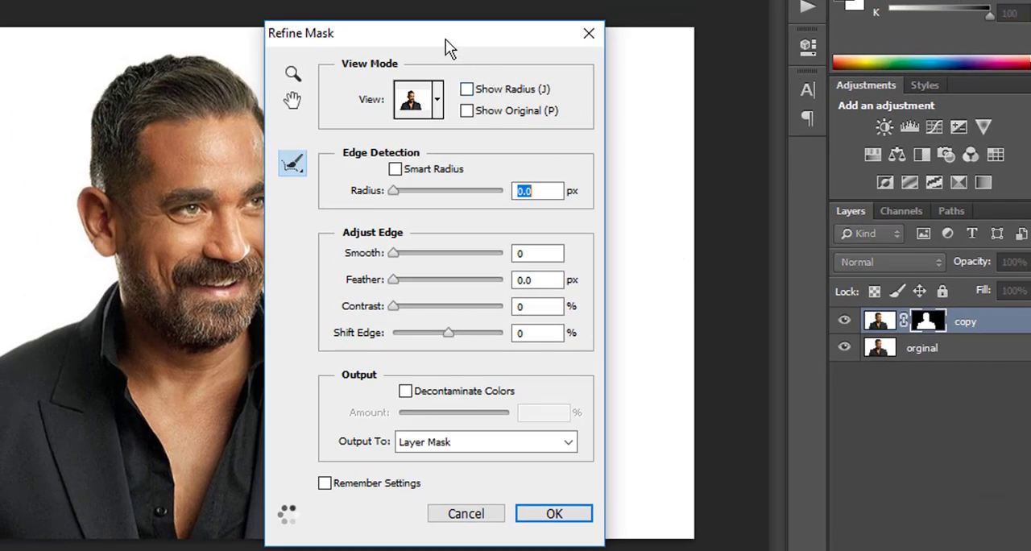
pyautogui.moveTo(446, 39); pyautogui.dragTo(626, 30)
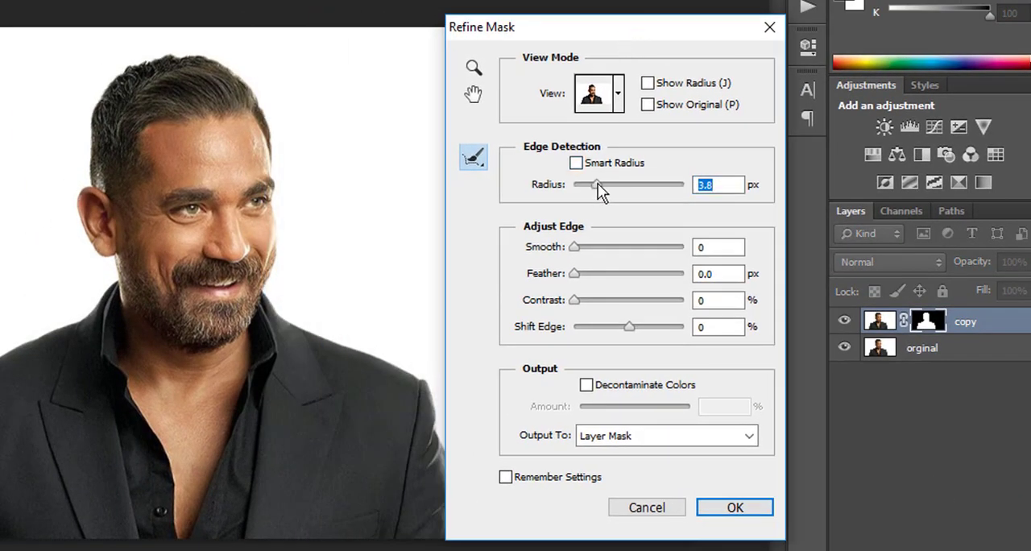
pyautogui.moveTo(597, 184); pyautogui.dragTo(603, 183)
pyautogui.click(609, 247)
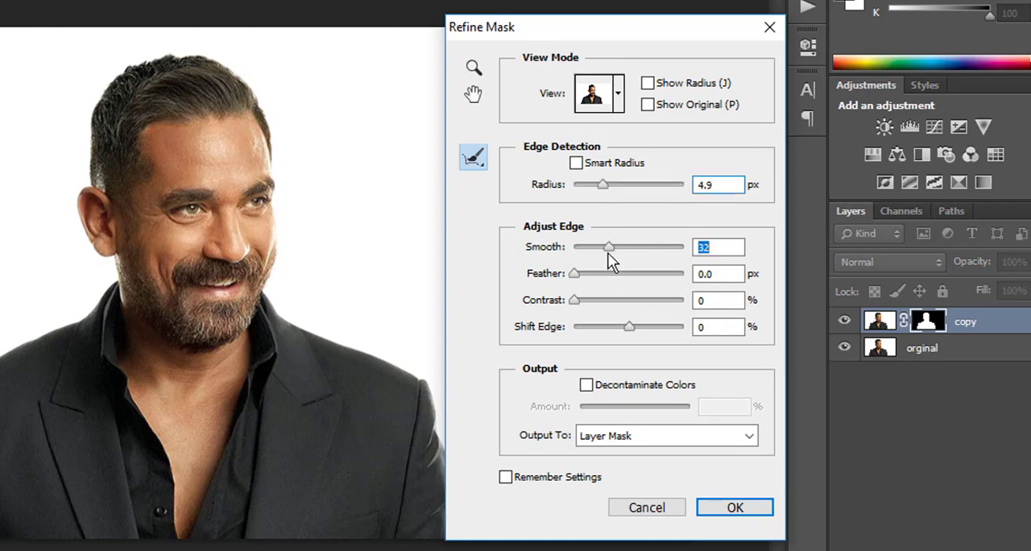
pyautogui.click(608, 300)
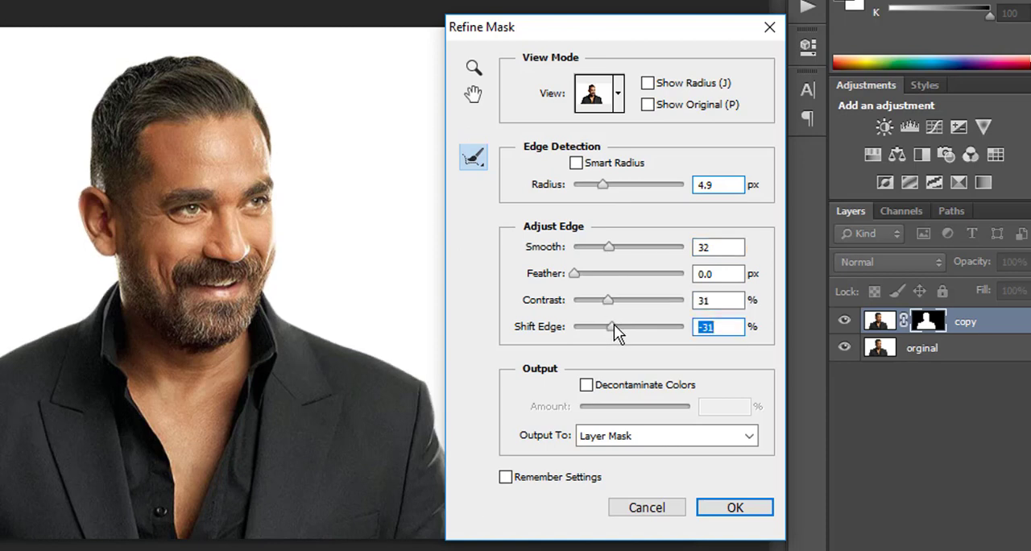
pyautogui.click(711, 508)
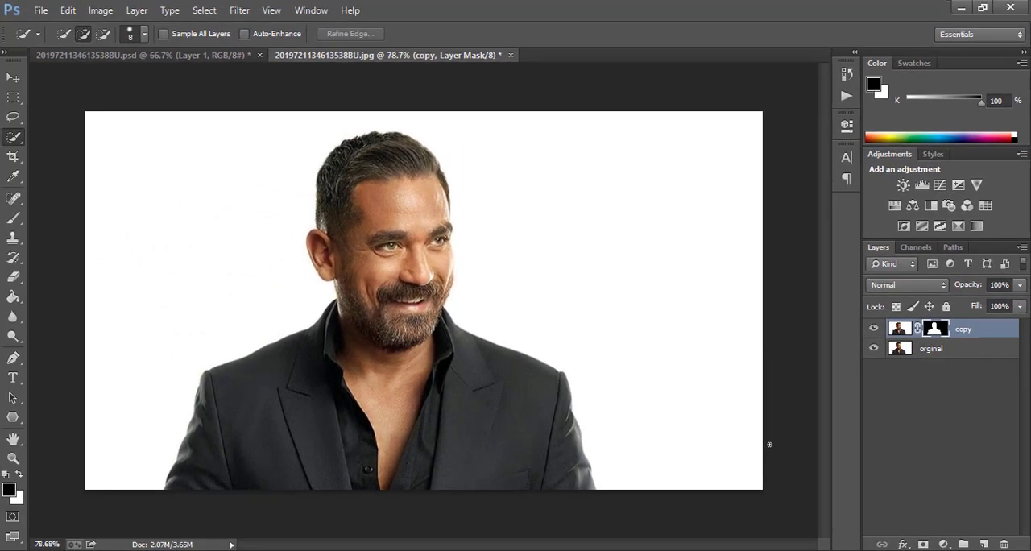
# - Add a white (ffffff) Solid Color fill layer directly above the orginal layer
pyautogui.click(918, 355)
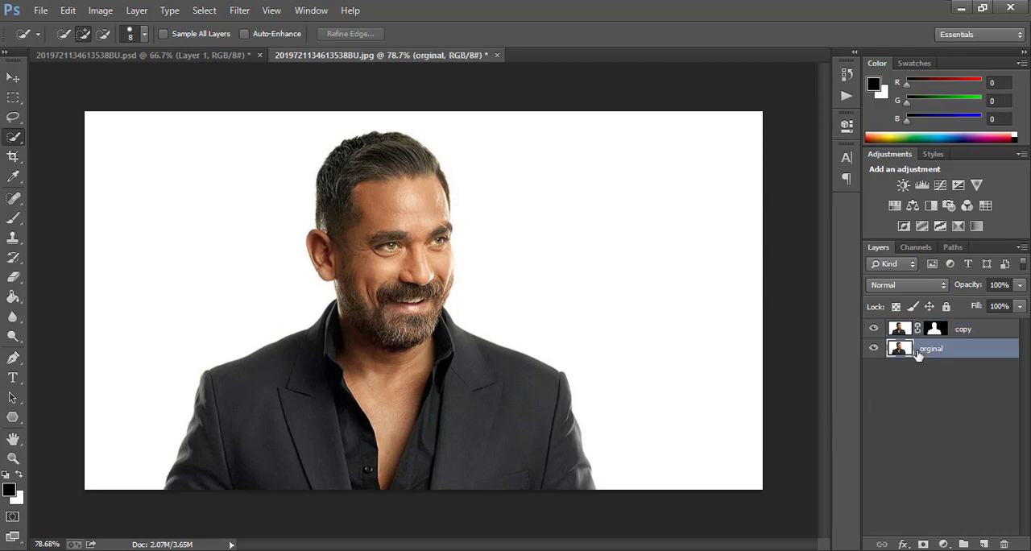
pyautogui.click(944, 545)
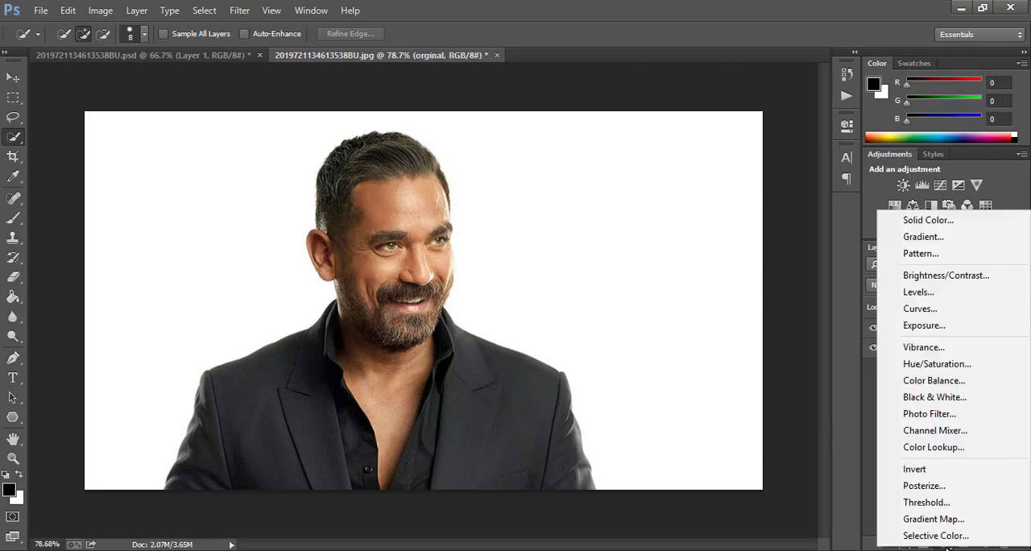
pyautogui.click(926, 220)
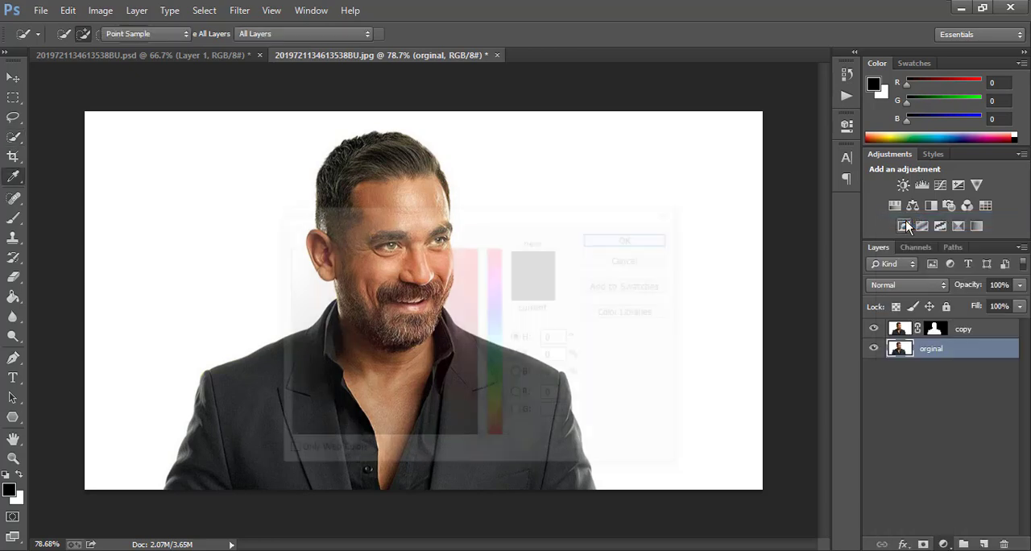
pyautogui.moveTo(470, 212); pyautogui.dragTo(725, 223)
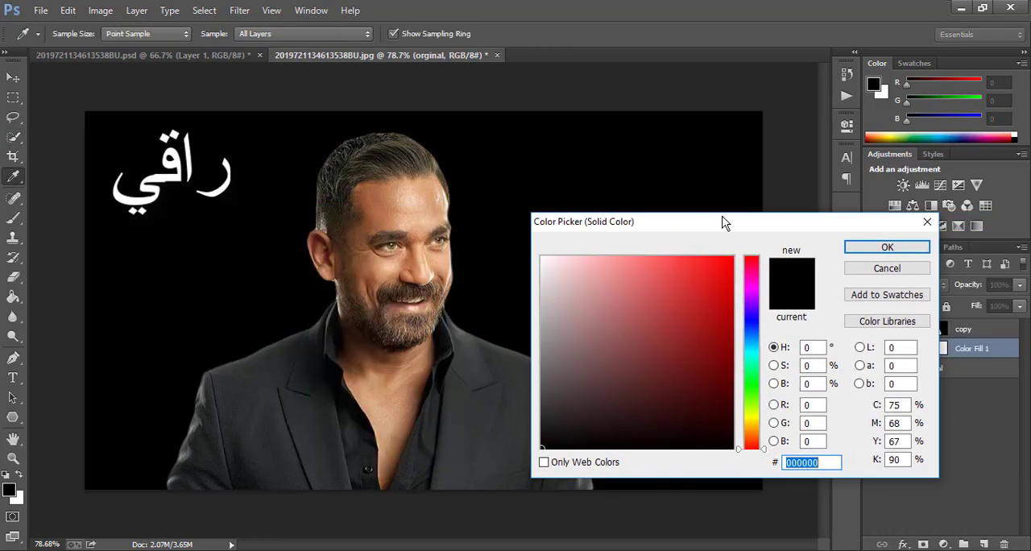
pyautogui.click(726, 292)
pyautogui.click(542, 258)
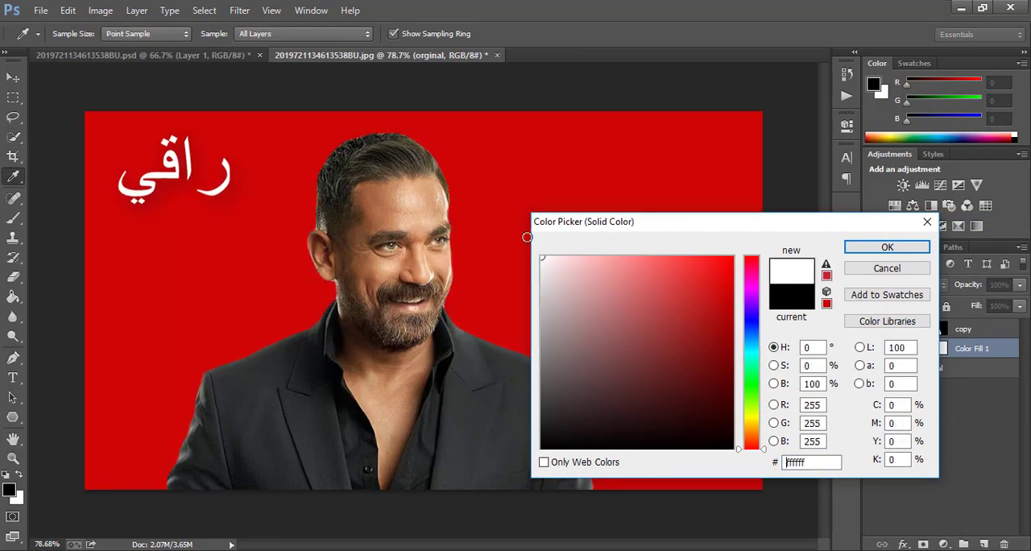
pyautogui.click(887, 248)
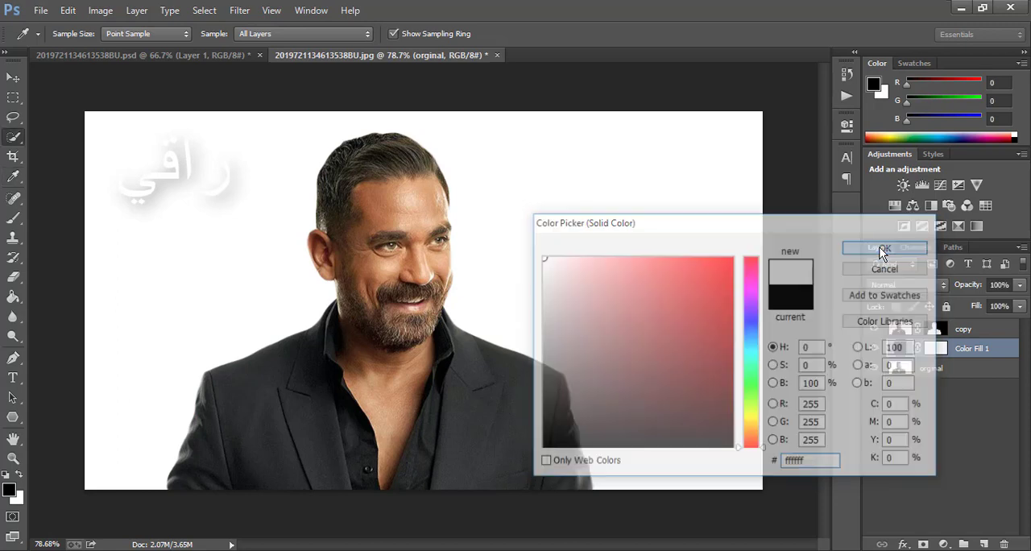
pyautogui.press('w')
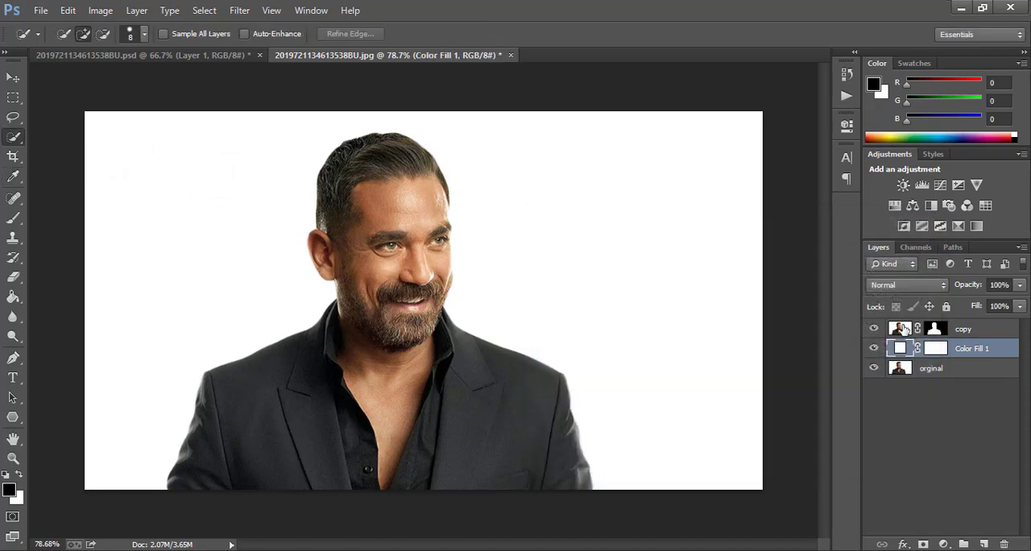
# - Convert the masked copy layer and the color fill layer together into one Smart Object
pyautogui.keyDown('shift'); pyautogui.click(905, 329); pyautogui.keyUp('shift')
pyautogui.rightClick(906, 328)
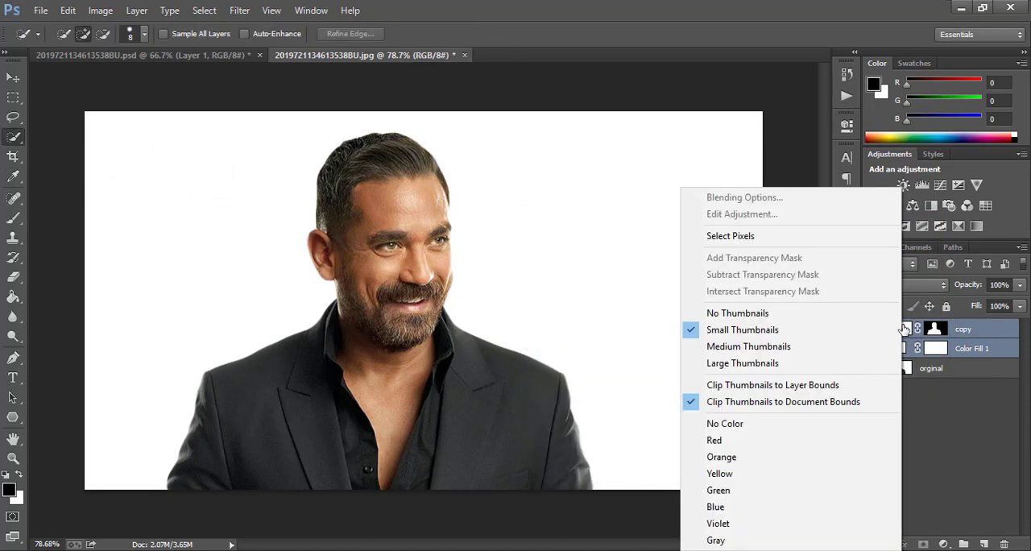
pyautogui.click(962, 347)
pyautogui.rightClick(959, 348)
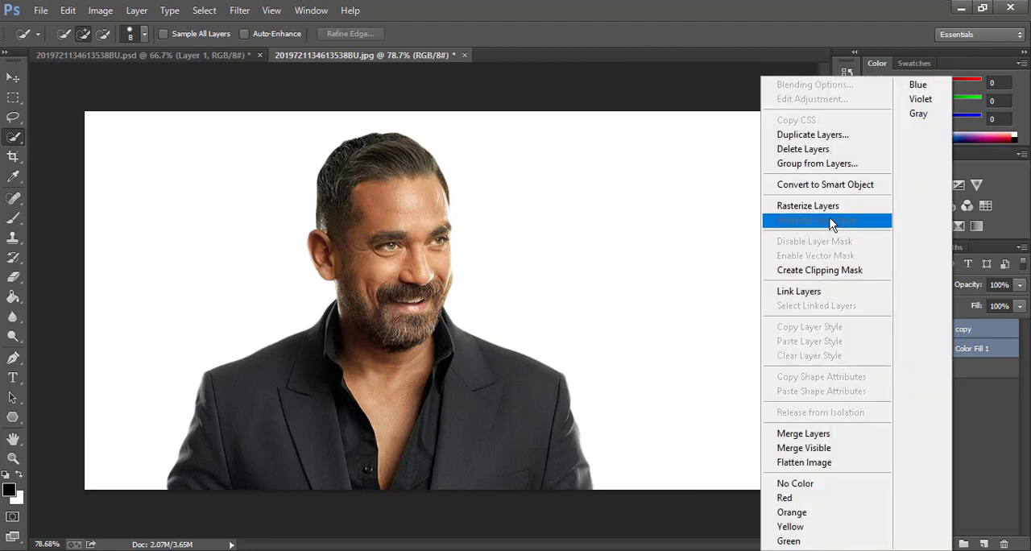
pyautogui.click(821, 192)
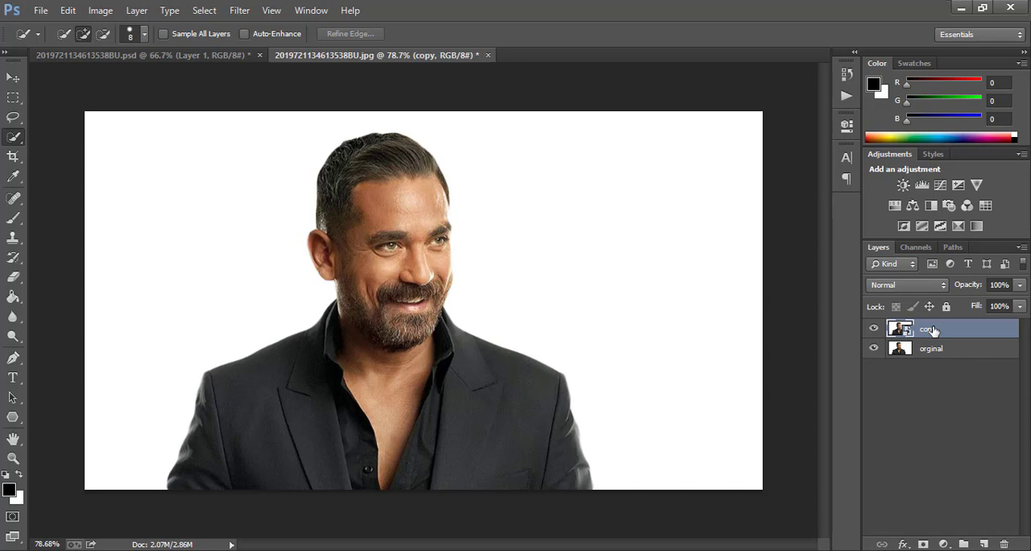
# - Duplicate the copy Smart Object twice and rename the lowest of the three Smart Objects "effect"
pyautogui.hotkey('ctrl', 'j')
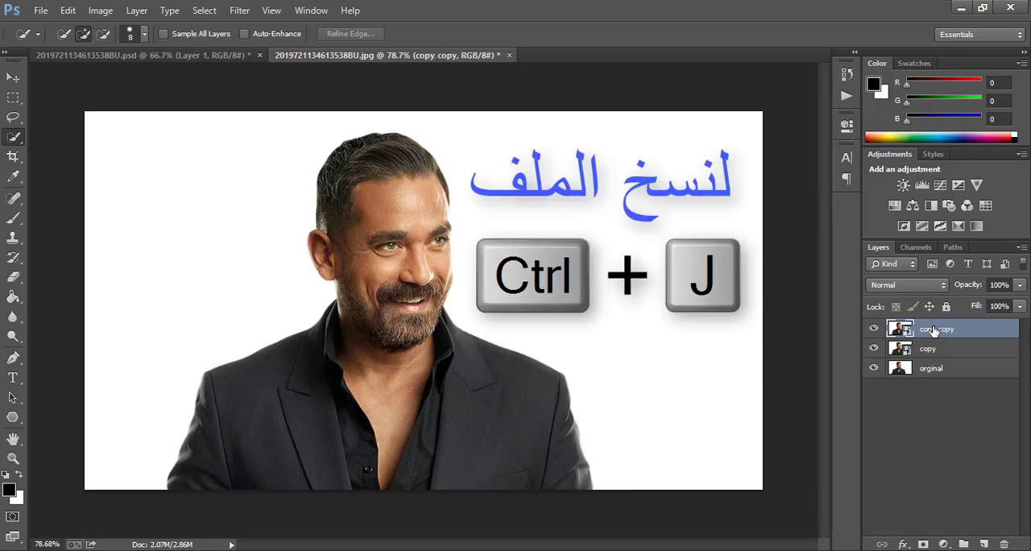
pyautogui.hotkey('ctrl', 'j')
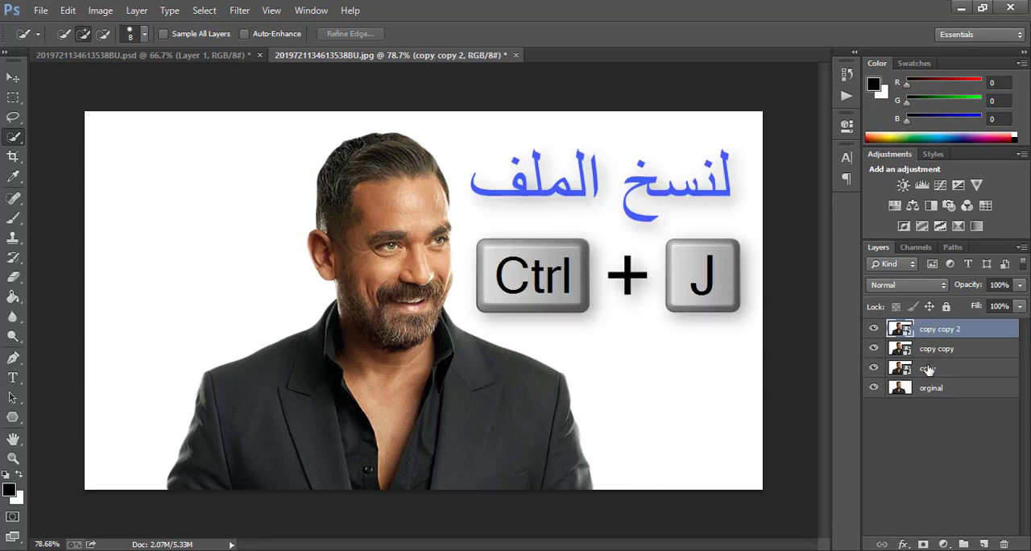
pyautogui.click(929, 369)
pyautogui.doubleClick(929, 369)
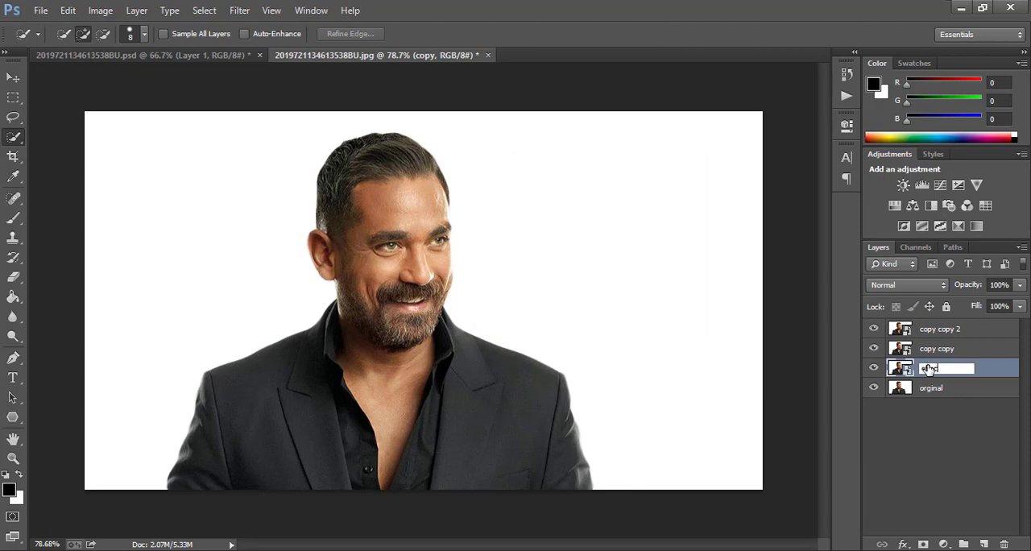
pyautogui.write('effect')
pyautogui.click(955, 429)
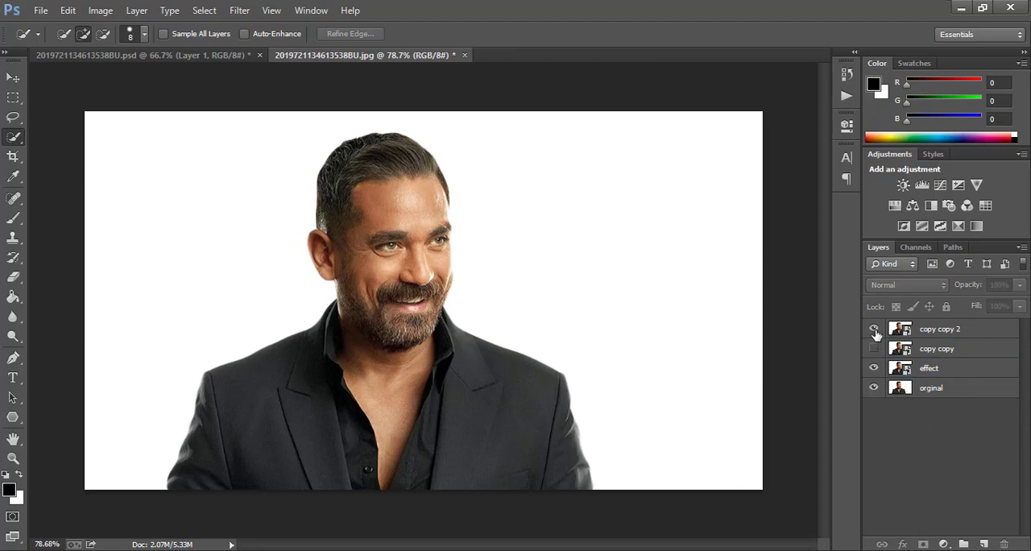
# - Apply the Filter Gallery's Poster Edges to the effect layer with edge thickness 0, edge intensity 0 and posterization 2
pyautogui.click(942, 371)
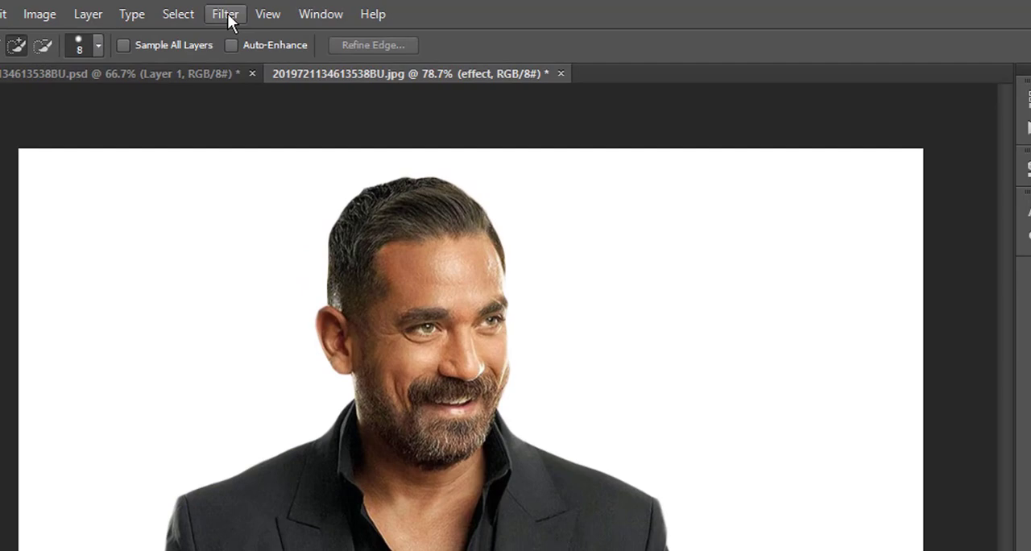
pyautogui.click(239, 11)
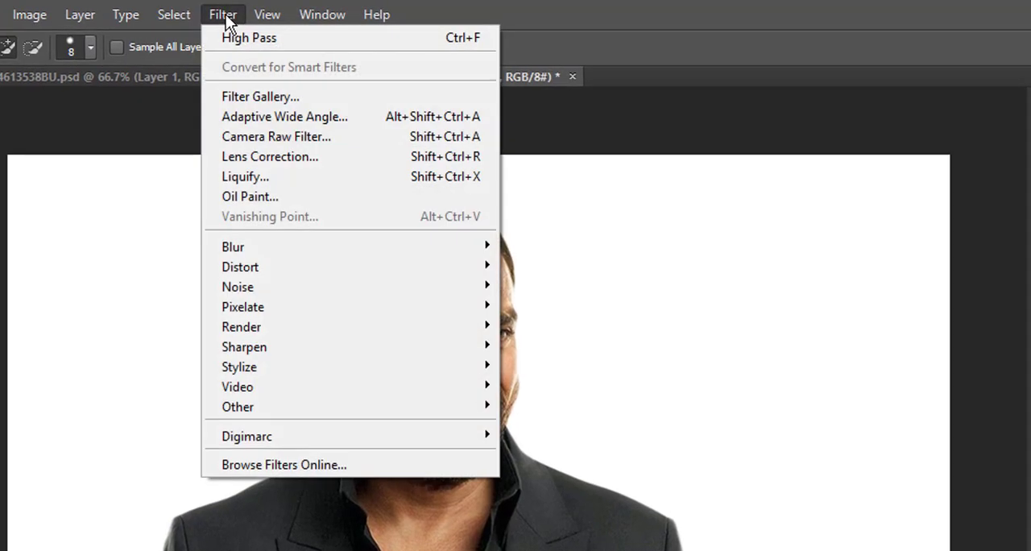
pyautogui.click(247, 97)
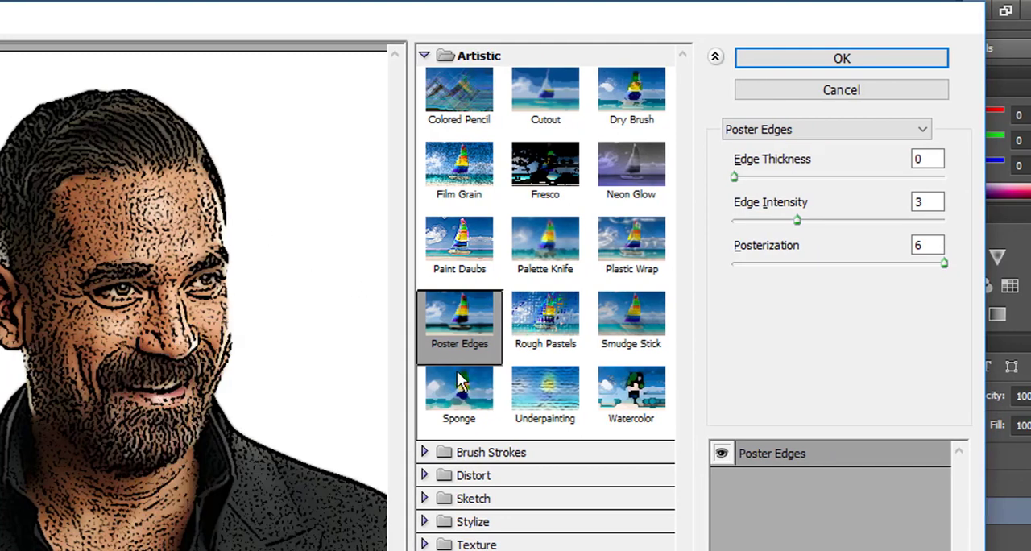
pyautogui.click(456, 341)
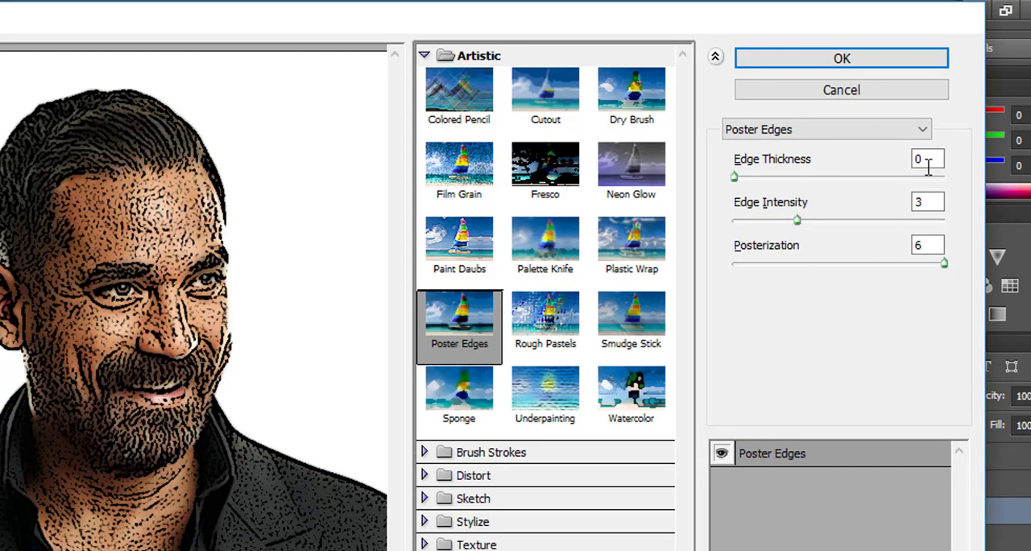
pyautogui.click(930, 208)
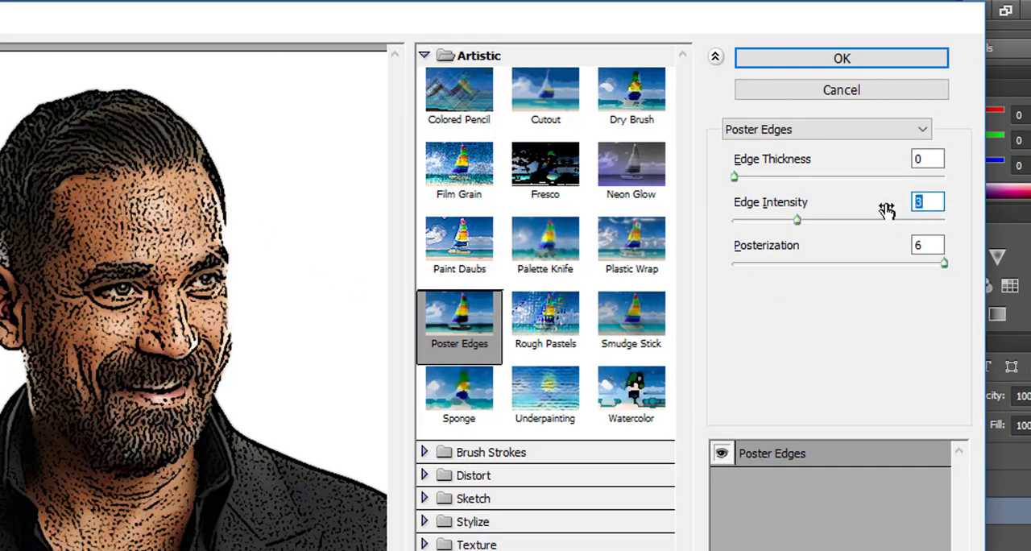
pyautogui.write('0')
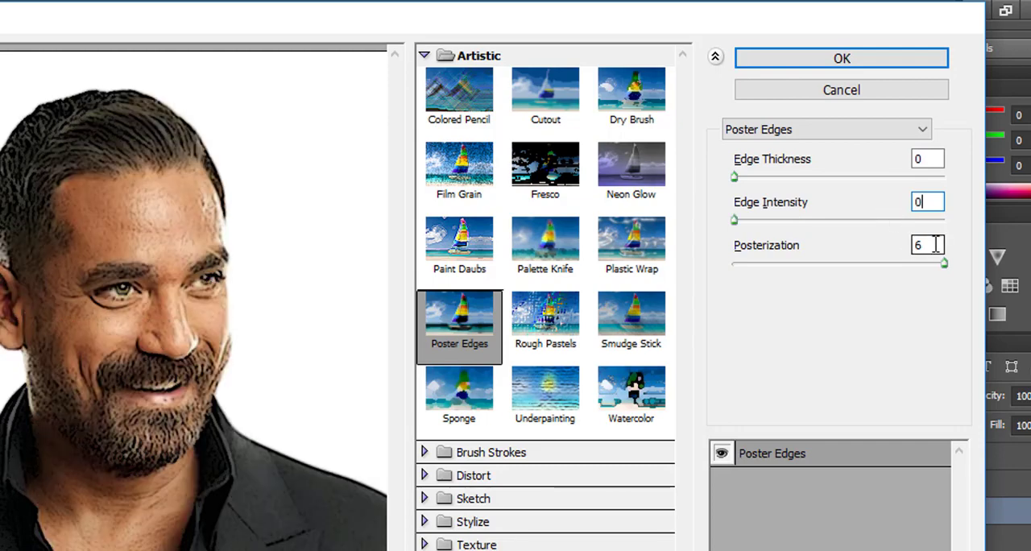
pyautogui.write('2')
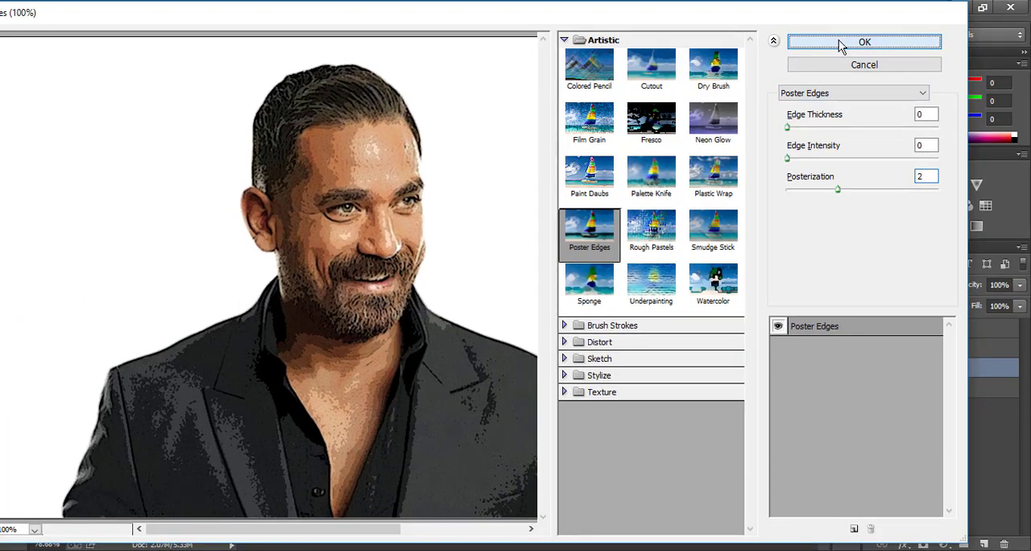
pyautogui.click(838, 41)
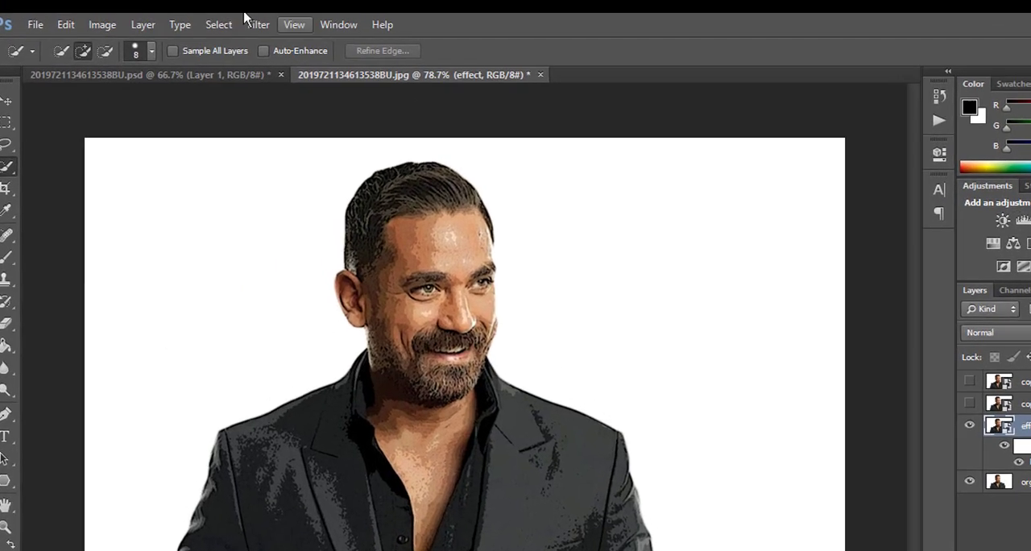
# - Sharpen the effect layer with Unsharp Mask at amount 90%, radius 5.0 pixels and threshold 10 levels
pyautogui.click(257, 24)
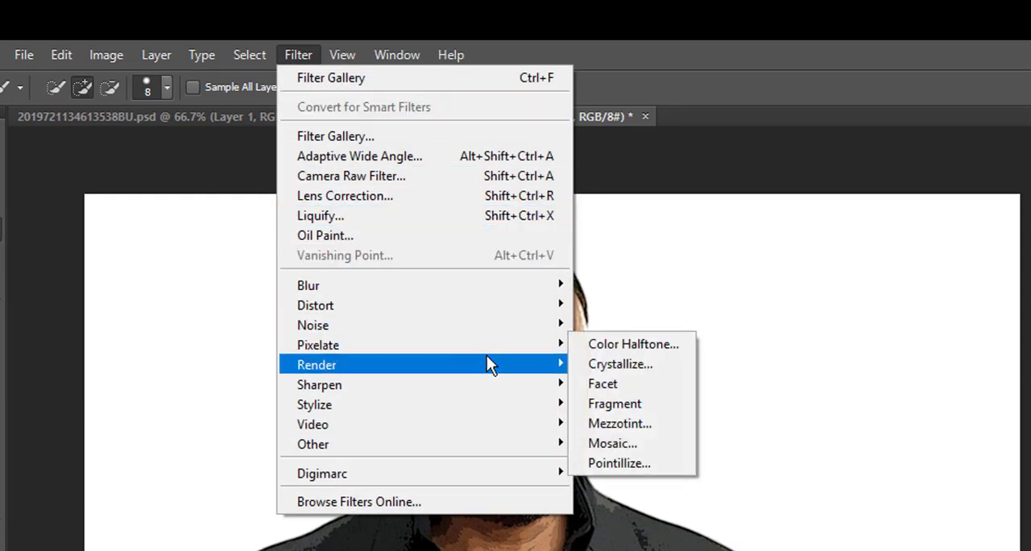
pyautogui.moveTo(555, 383)
pyautogui.click(636, 480)
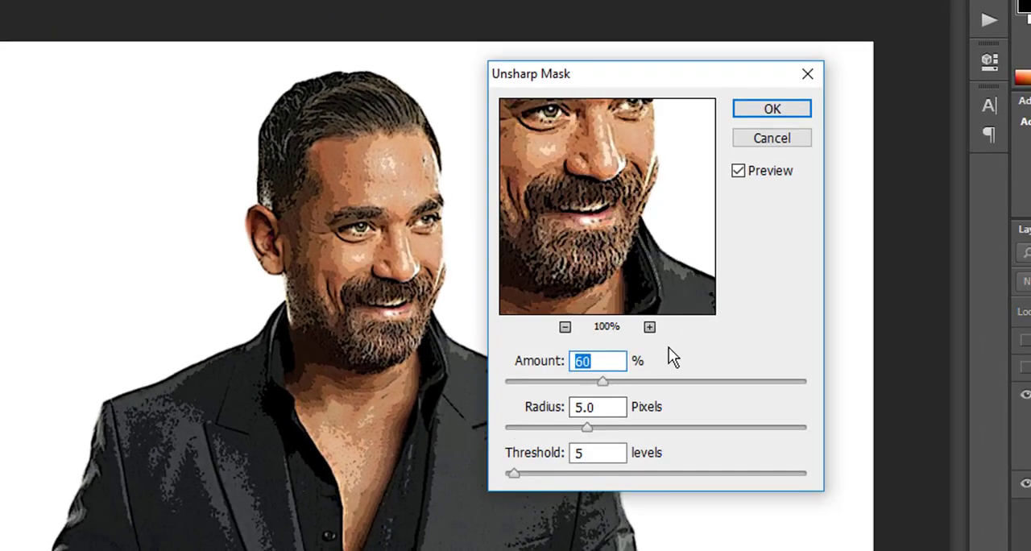
pyautogui.write('90')
pyautogui.click(529, 452)
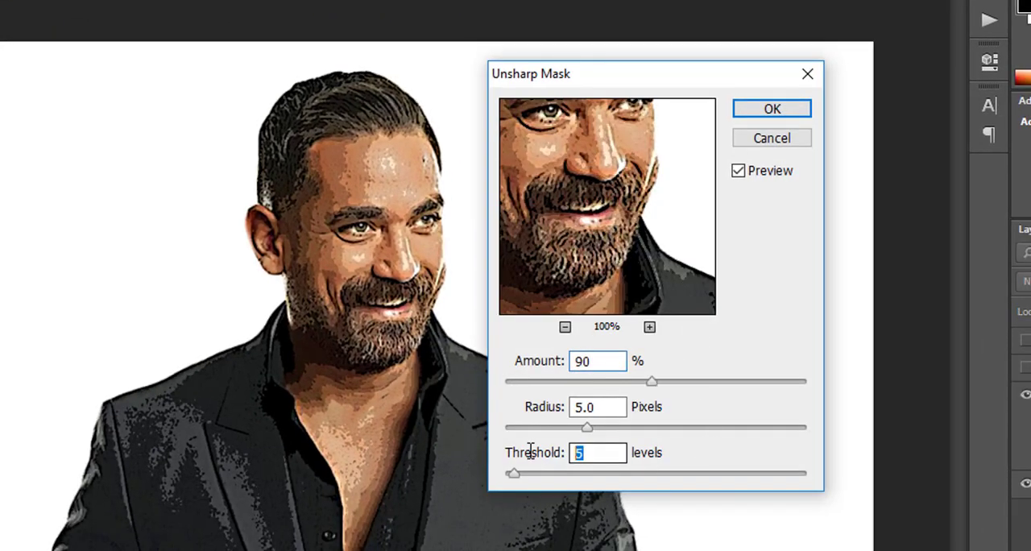
pyautogui.write('10')
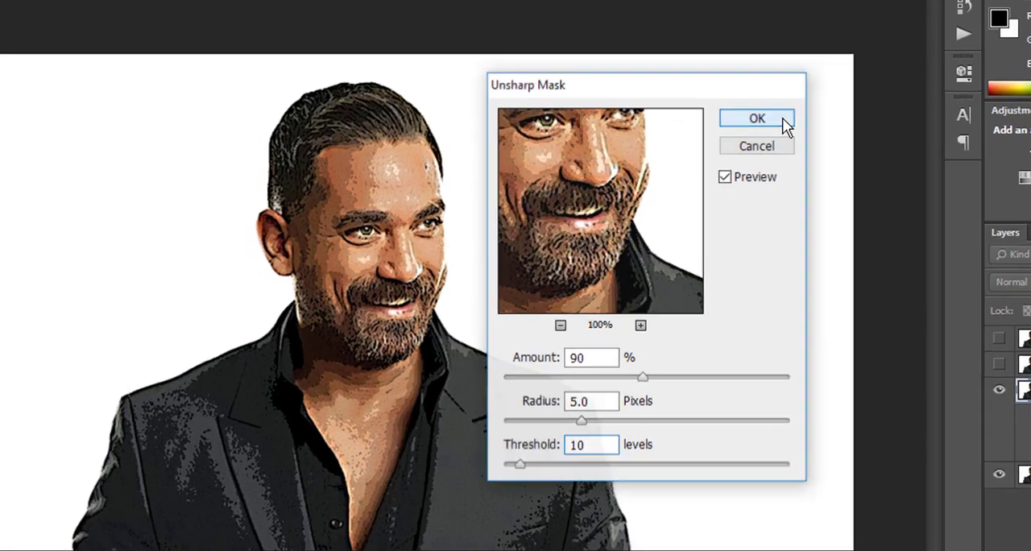
pyautogui.click(782, 118)
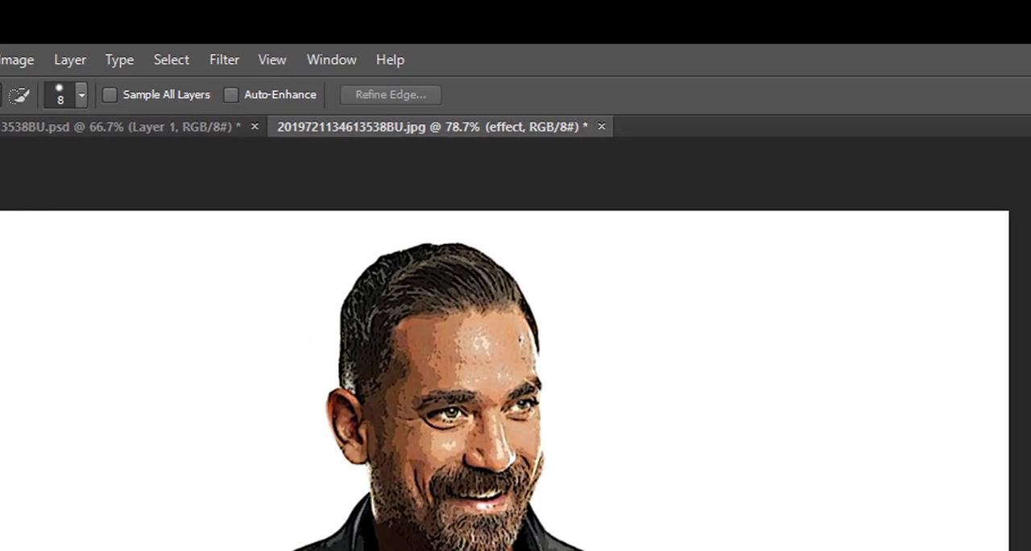
# - Apply Oil Paint to the effect layer with stylization 4, cleanliness 3, scale 0.1, bristle detail 0, angular direction 0 and shine 0
pyautogui.click(224, 56)
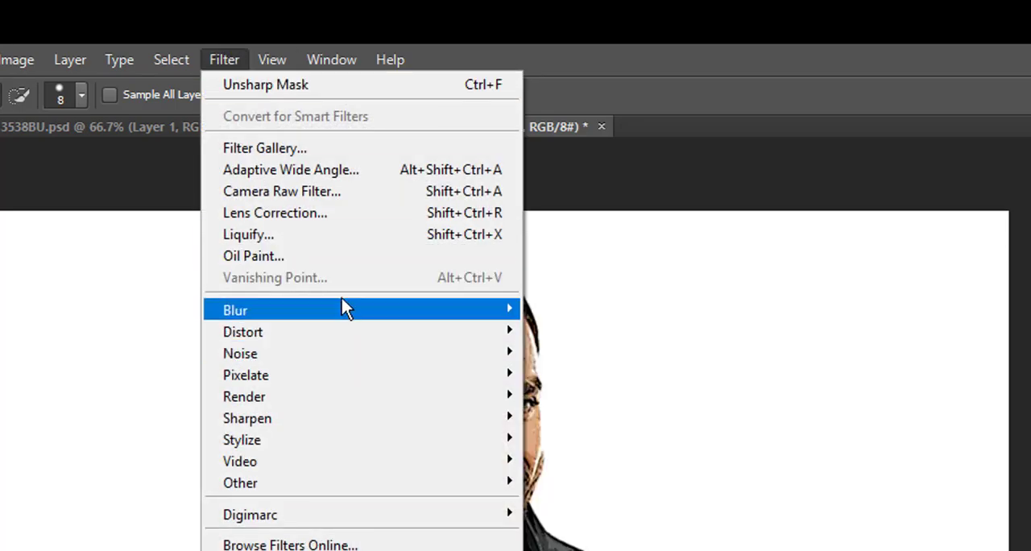
pyautogui.click(321, 259)
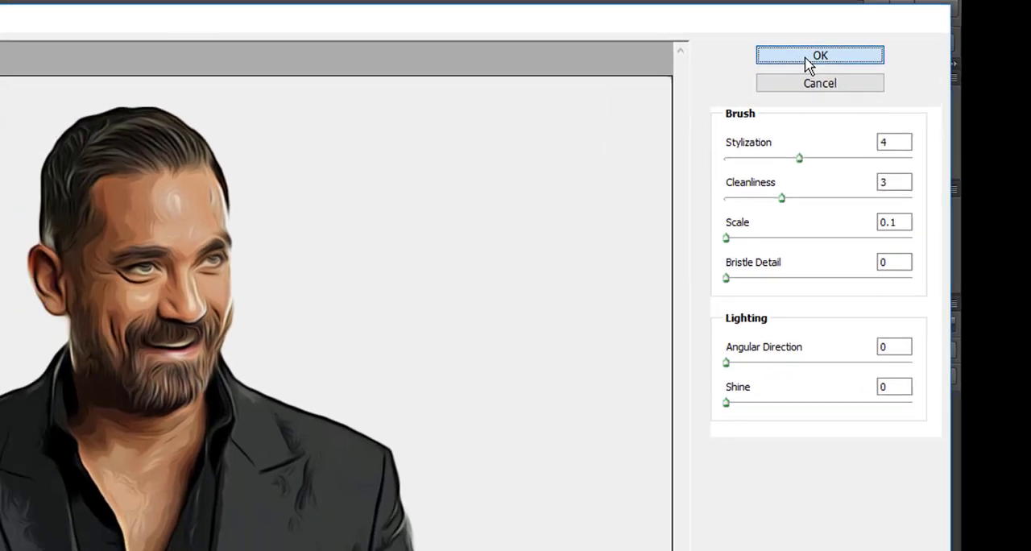
pyautogui.click(733, 68)
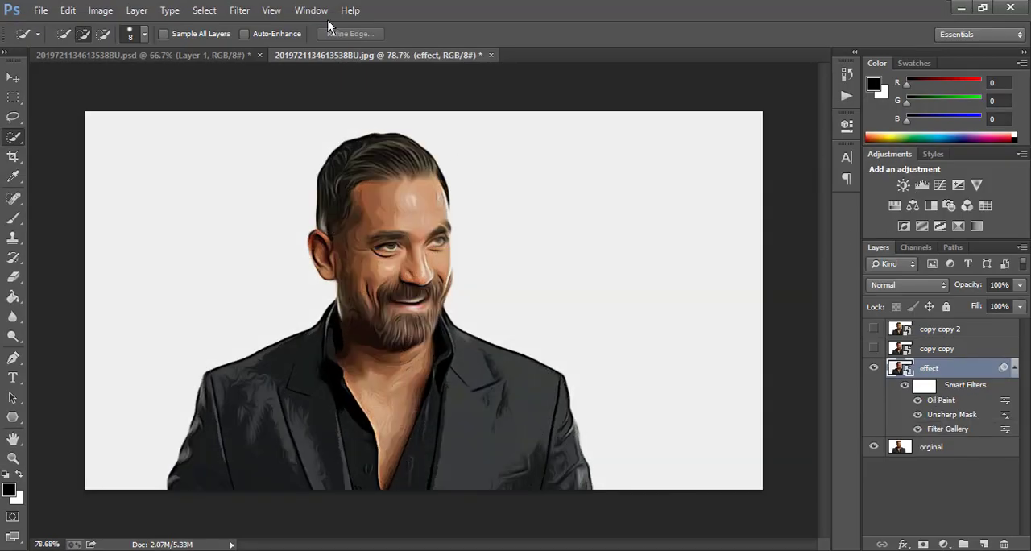
# - Add a second Unsharp Mask to the effect layer with amount 60%, radius 5.0 pixels and threshold 4 levels
pyautogui.click(239, 9)
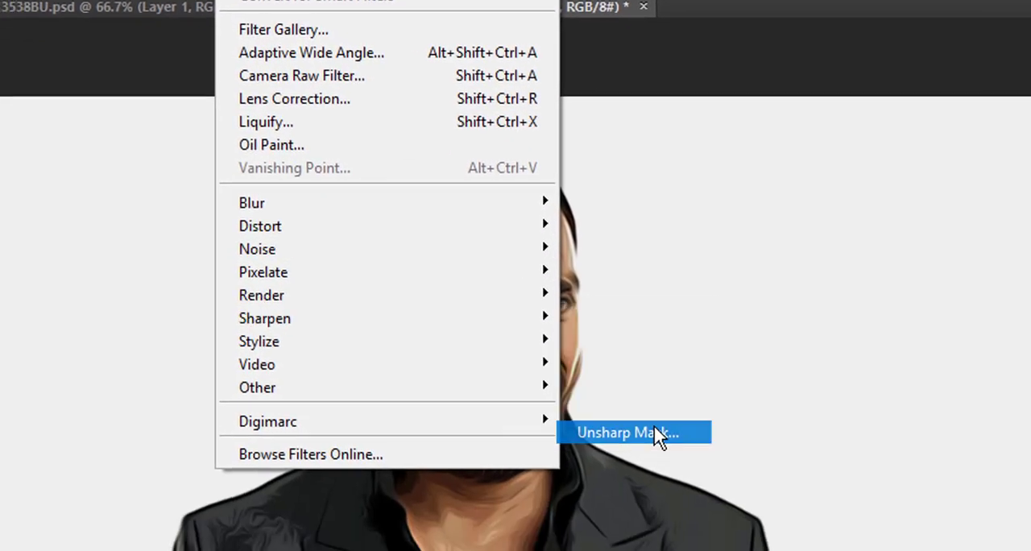
pyautogui.click(774, 510)
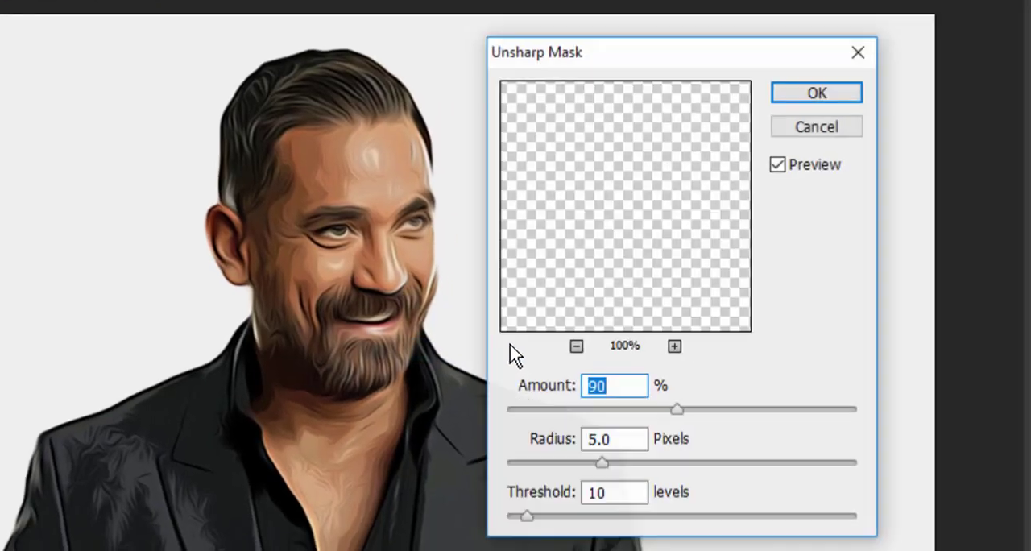
pyautogui.write('60')
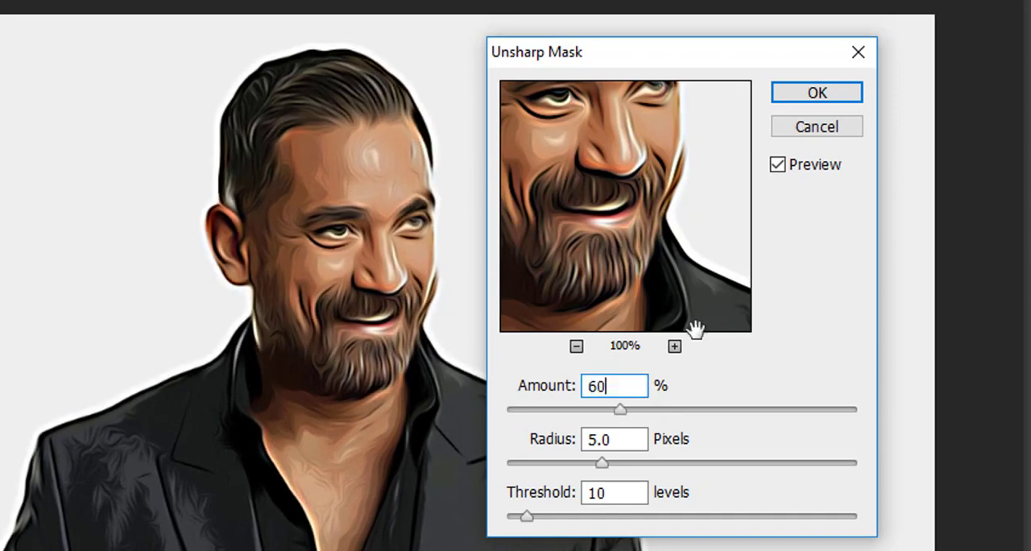
pyautogui.moveTo(645, 492); pyautogui.dragTo(575, 491)
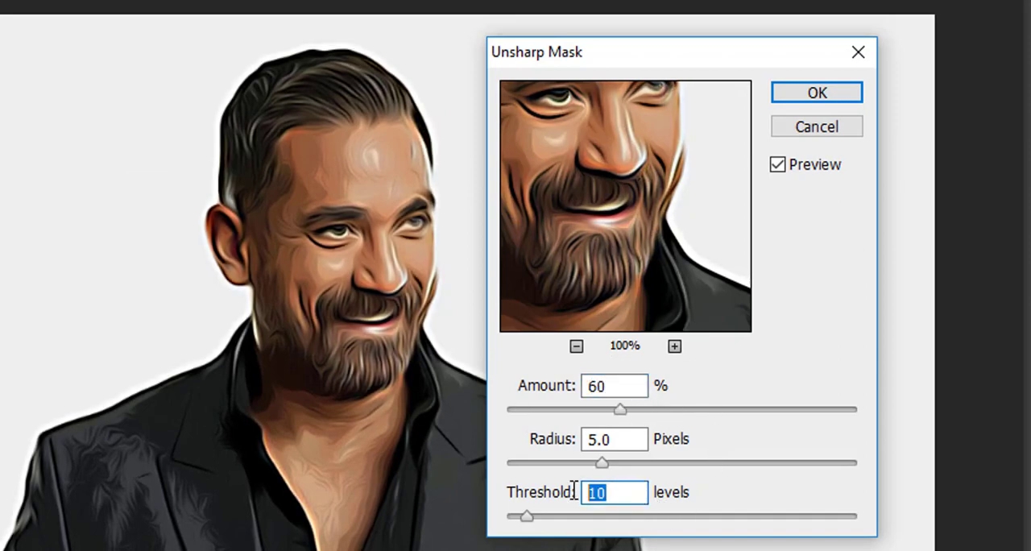
pyautogui.write('4')
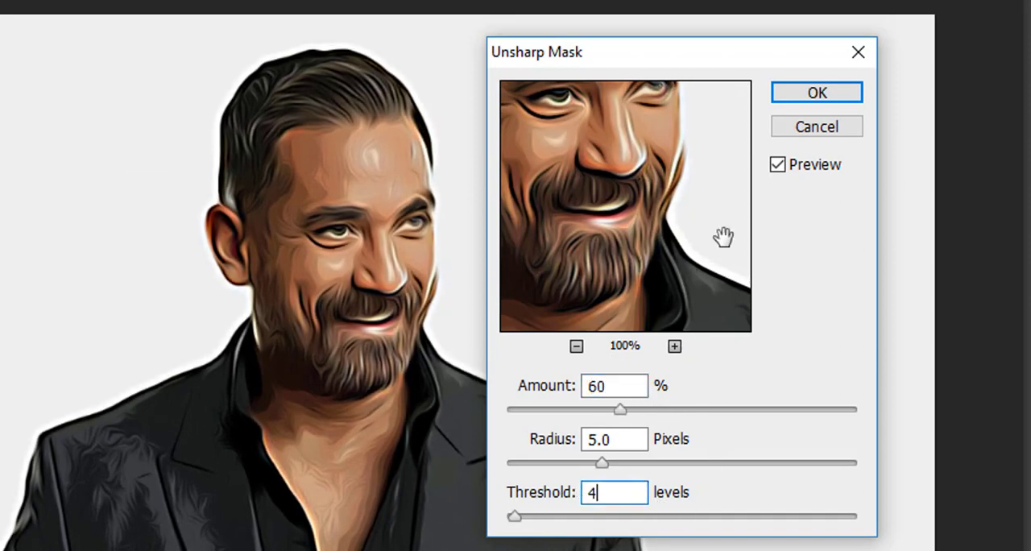
pyautogui.click(806, 90)
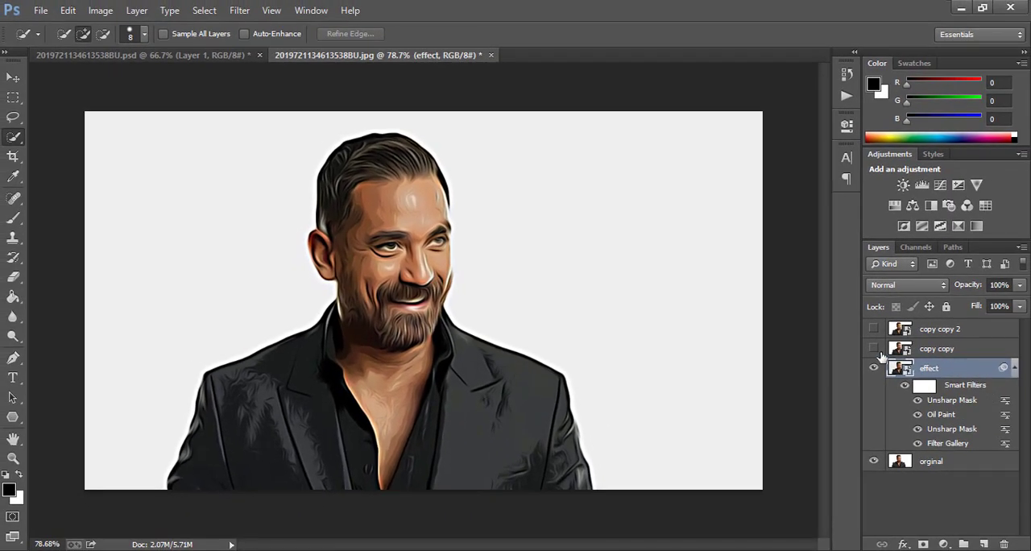
# - Show the copy copy layer and apply Poster Edges to it with edge thickness 0, edge intensity 3 and posterization 5
pyautogui.click(874, 347)
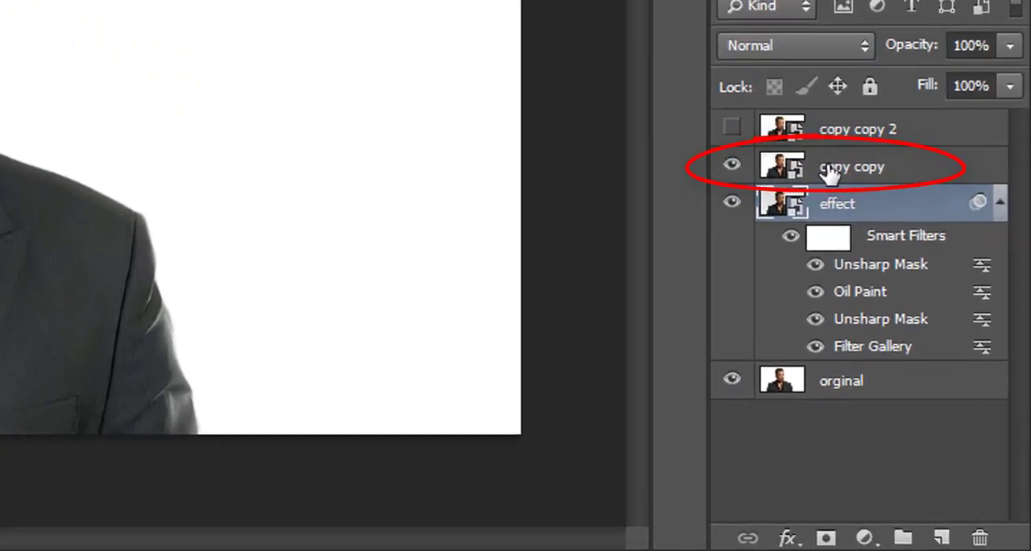
pyautogui.click(926, 351)
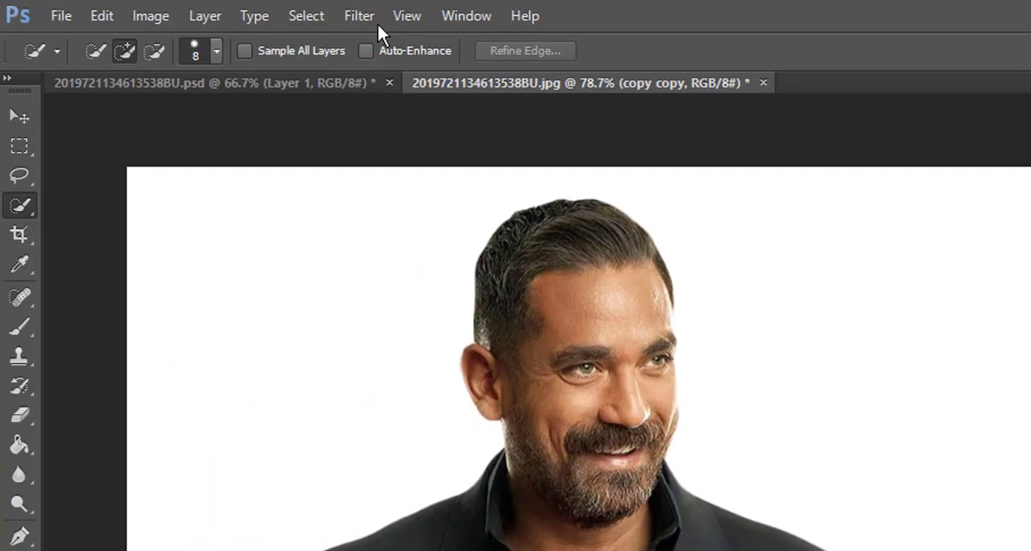
pyautogui.click(359, 16)
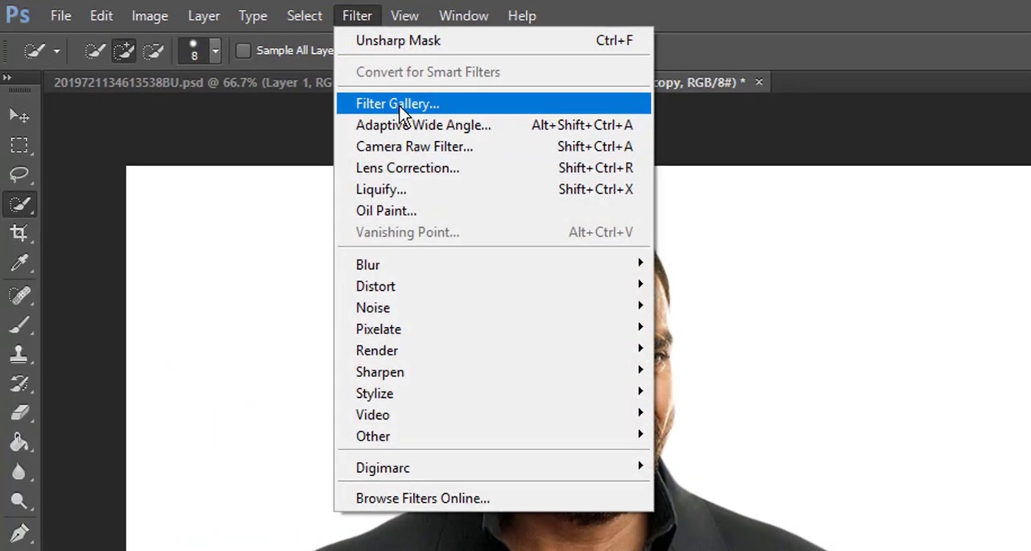
pyautogui.click(399, 105)
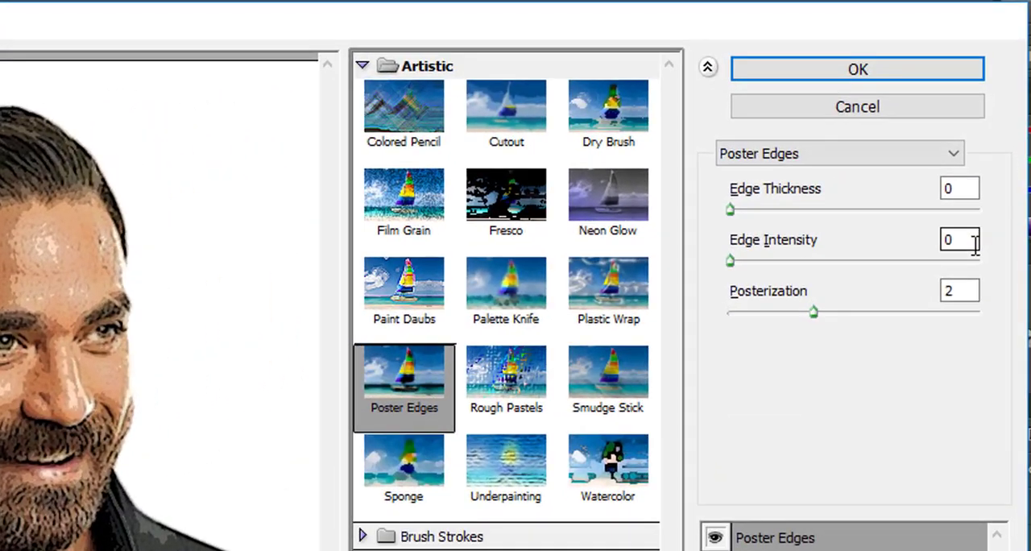
pyautogui.doubleClick(986, 156)
pyautogui.write('3')
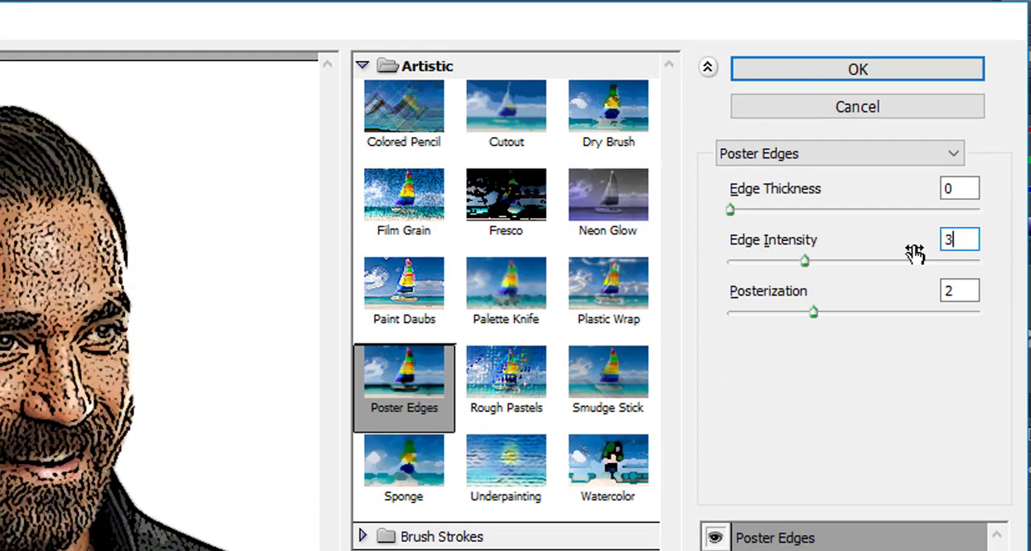
pyautogui.doubleClick(974, 289)
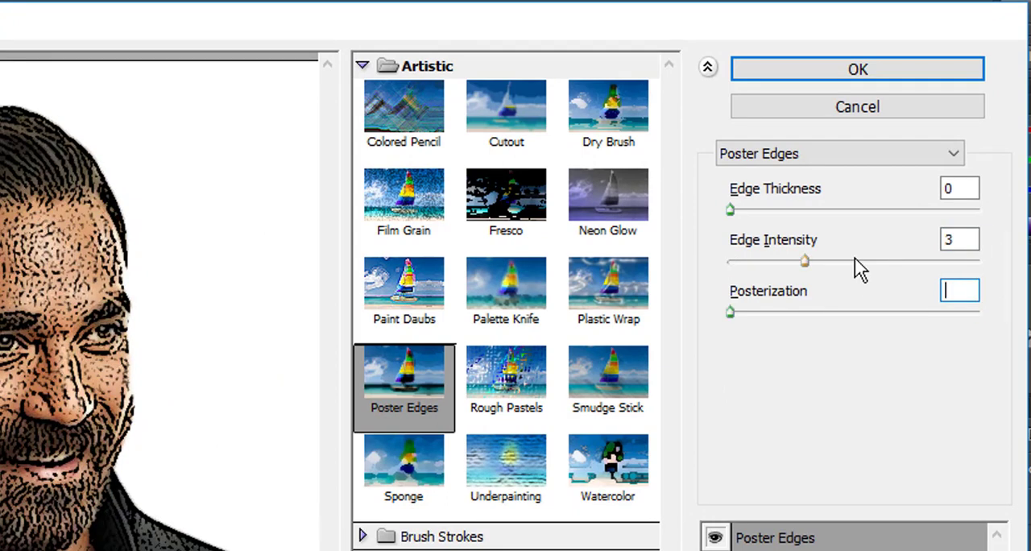
pyautogui.write('5')
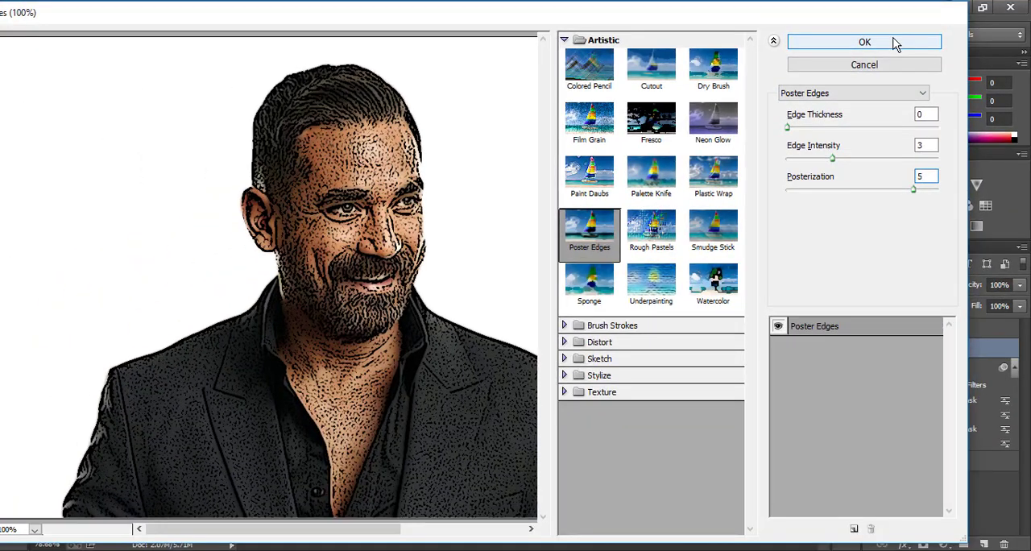
pyautogui.click(896, 44)
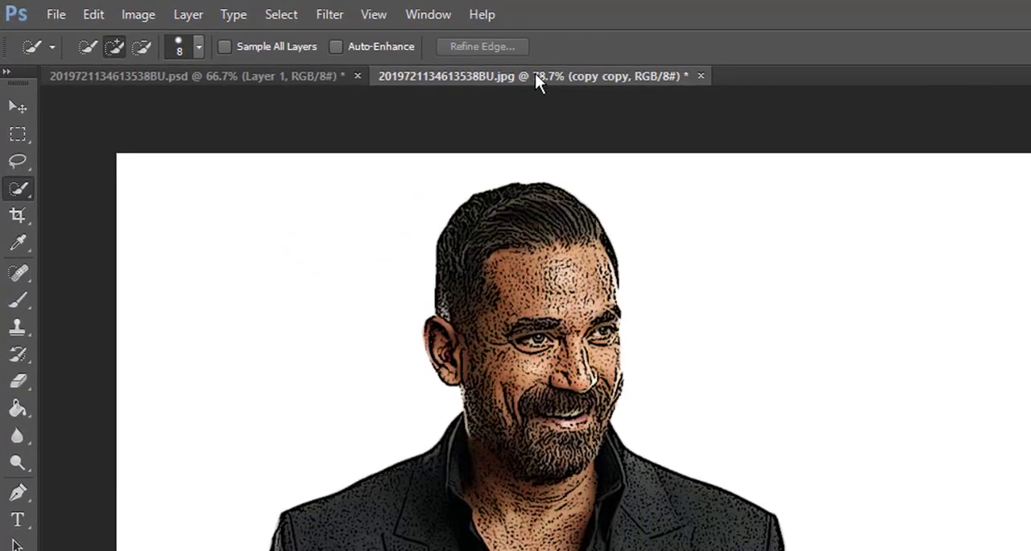
# - Apply Oil Paint to the copy copy layer with stylization 4, cleanliness 3, scale 0.1 and shine 0, and set its blend mode to Overlay
pyautogui.click(318, 21)
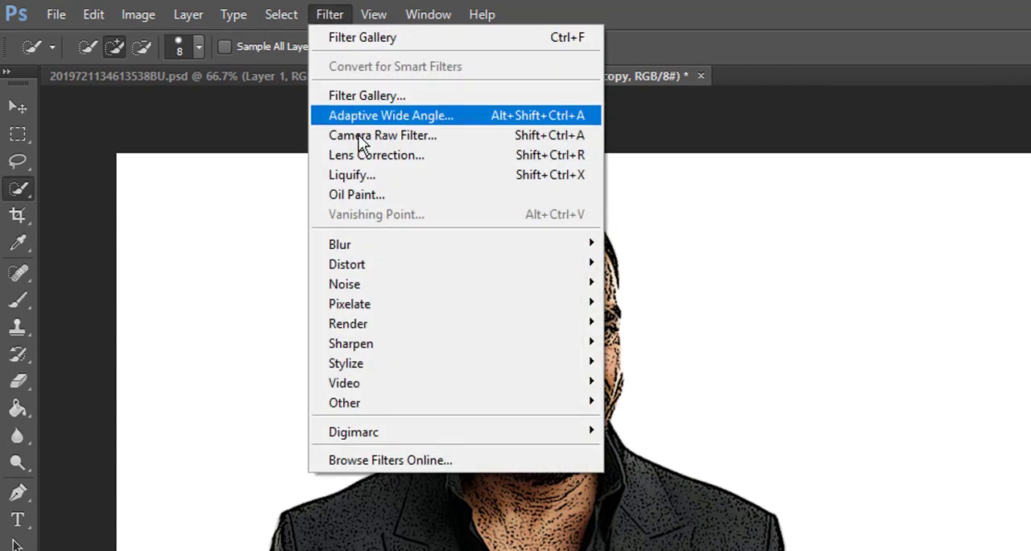
pyautogui.click(369, 195)
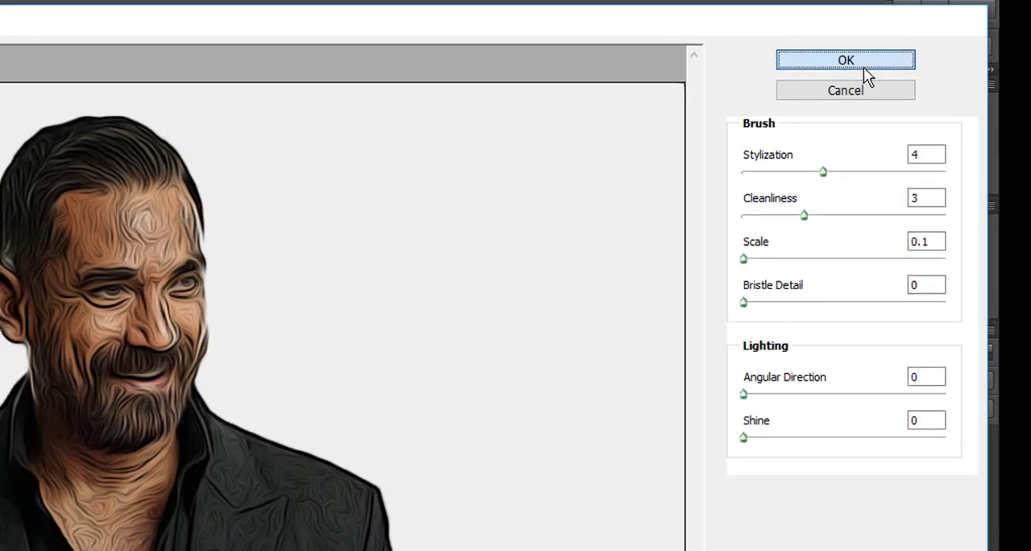
pyautogui.click(855, 69)
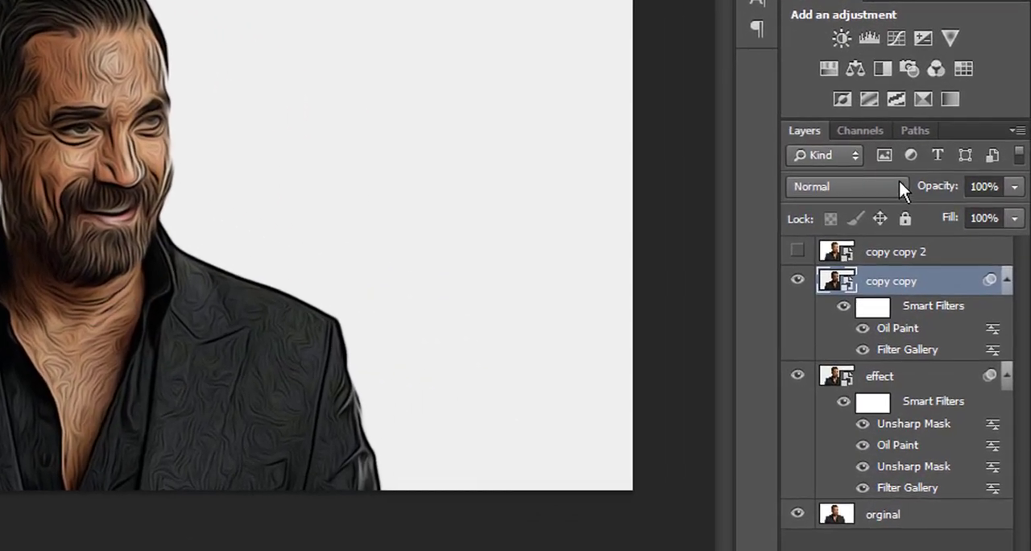
pyautogui.click(942, 282)
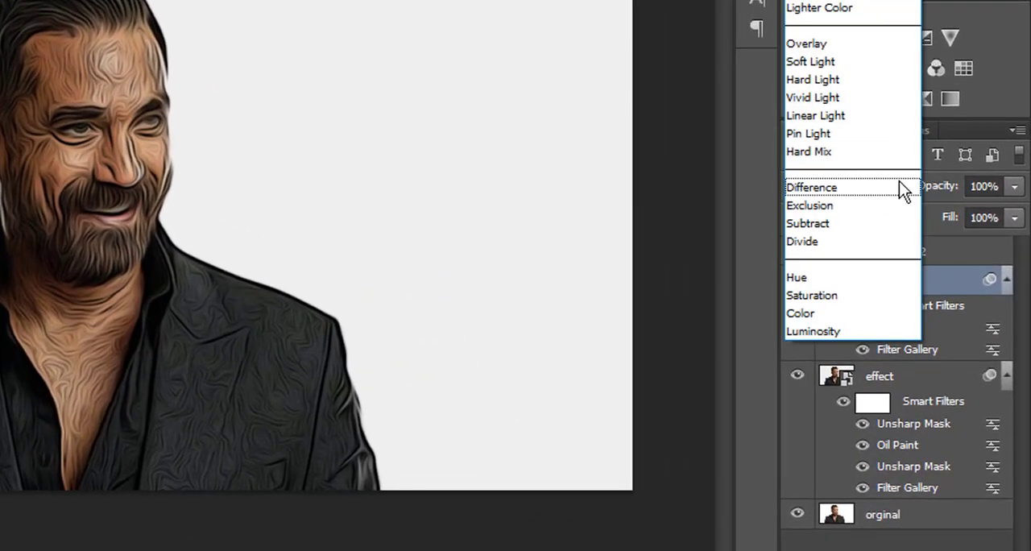
pyautogui.click(838, 38)
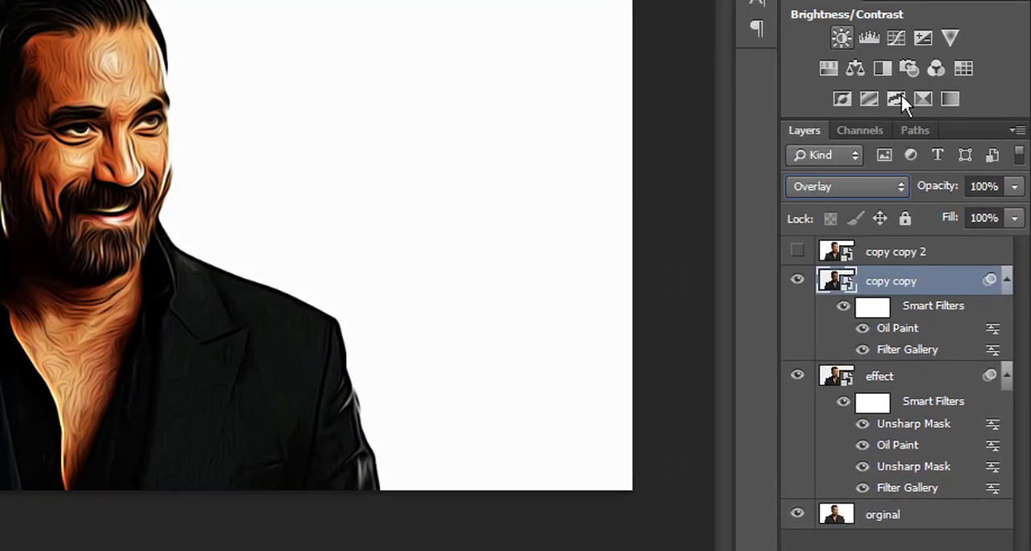
# - Lower the copy copy layer's opacity to 25% and show the copy copy 2 layer
pyautogui.click(1014, 186)
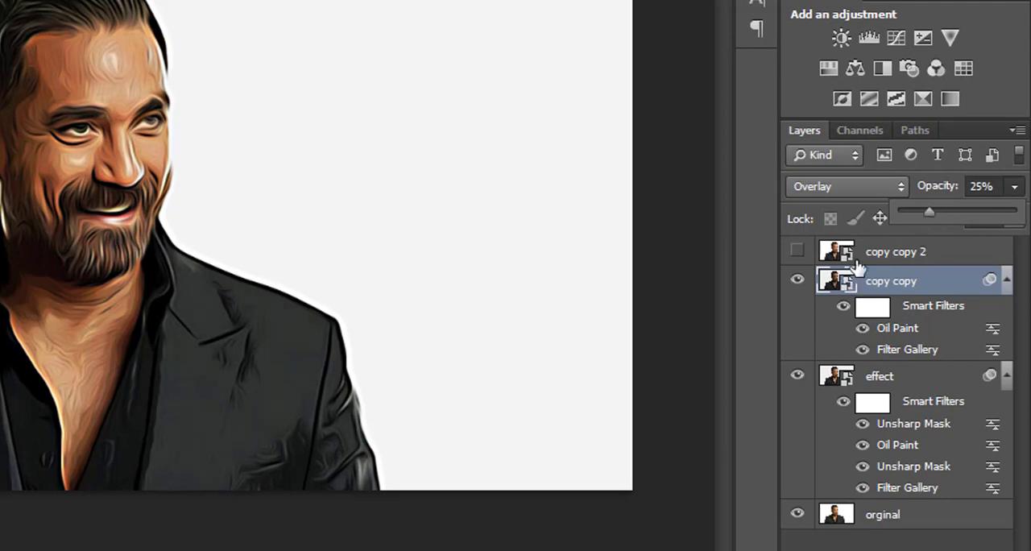
pyautogui.click(898, 257)
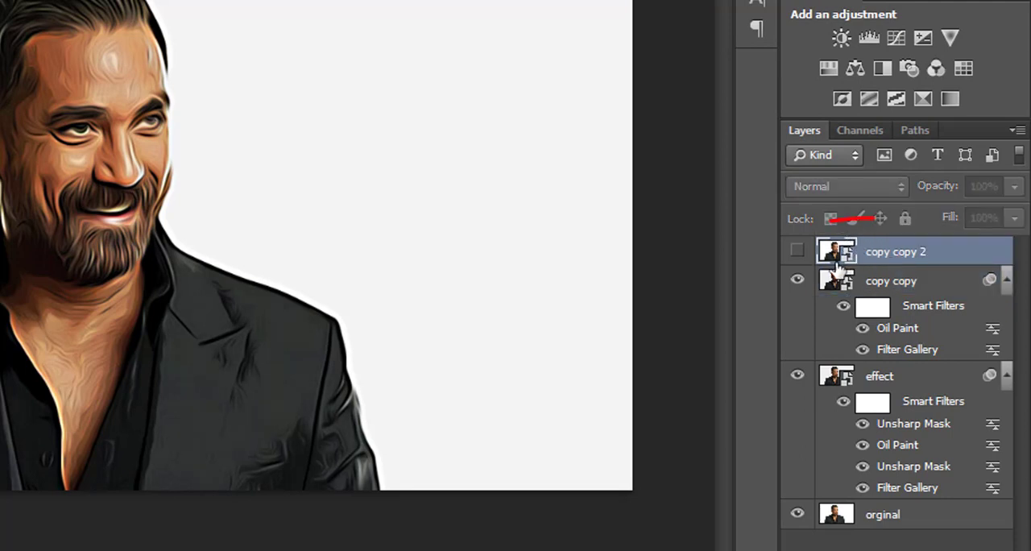
pyautogui.click(801, 253)
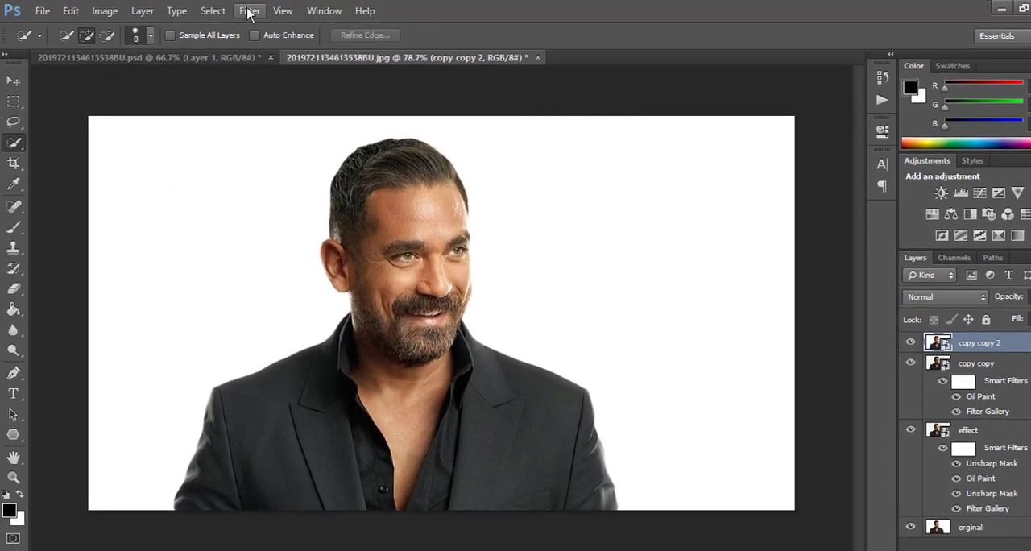
# - Apply a High Pass filter with a radius of 2.0 pixels to the copy copy 2 layer
pyautogui.click(242, 10)
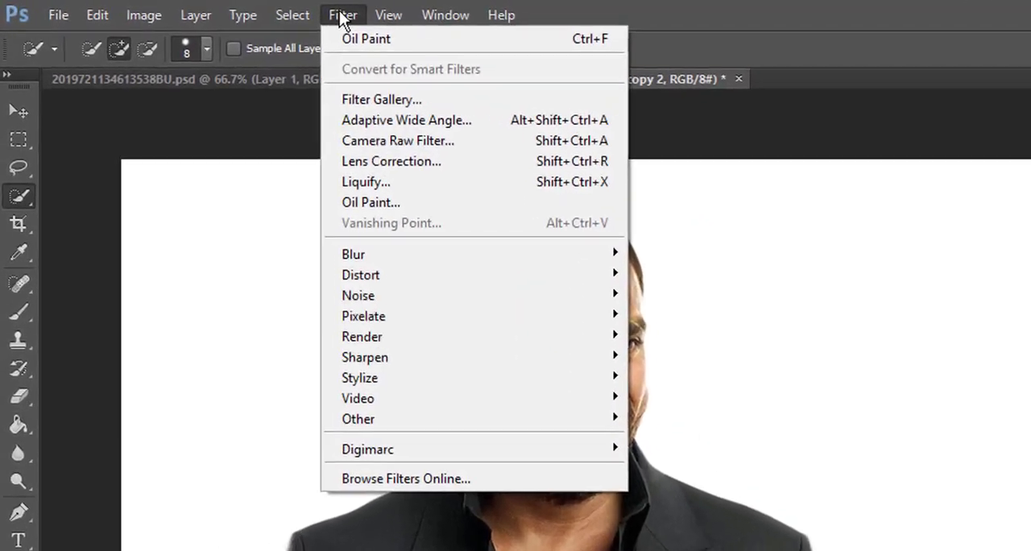
pyautogui.moveTo(587, 447)
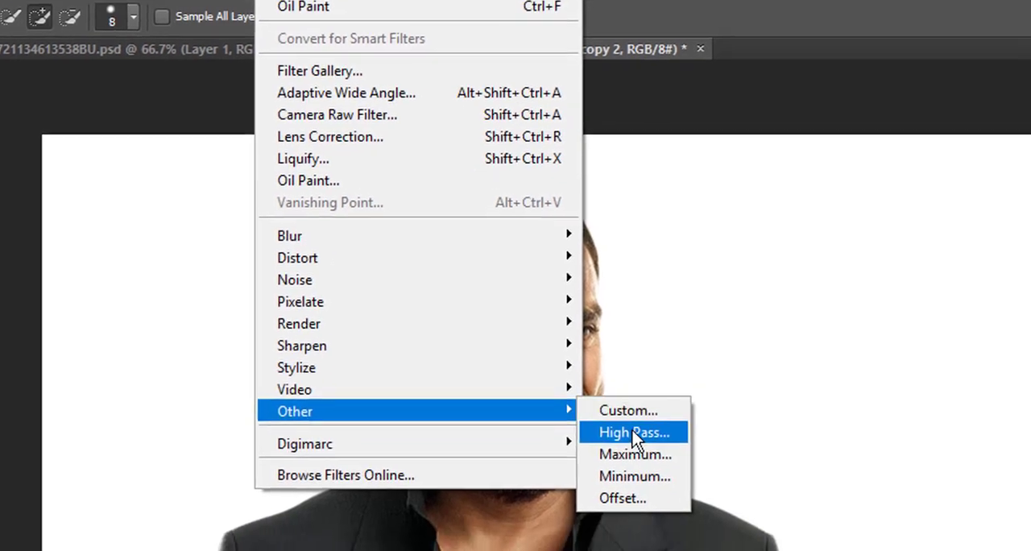
pyautogui.click(634, 432)
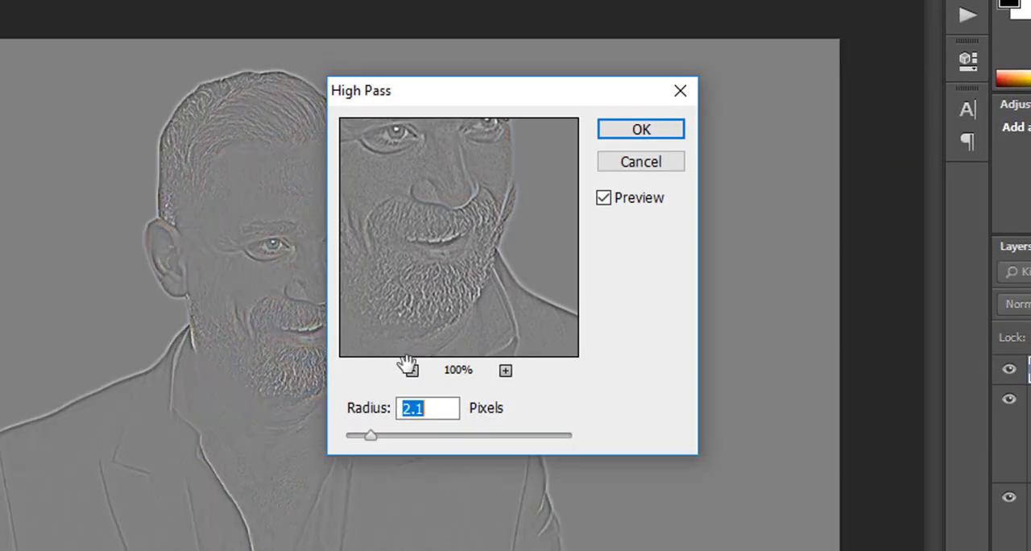
pyautogui.click(424, 411)
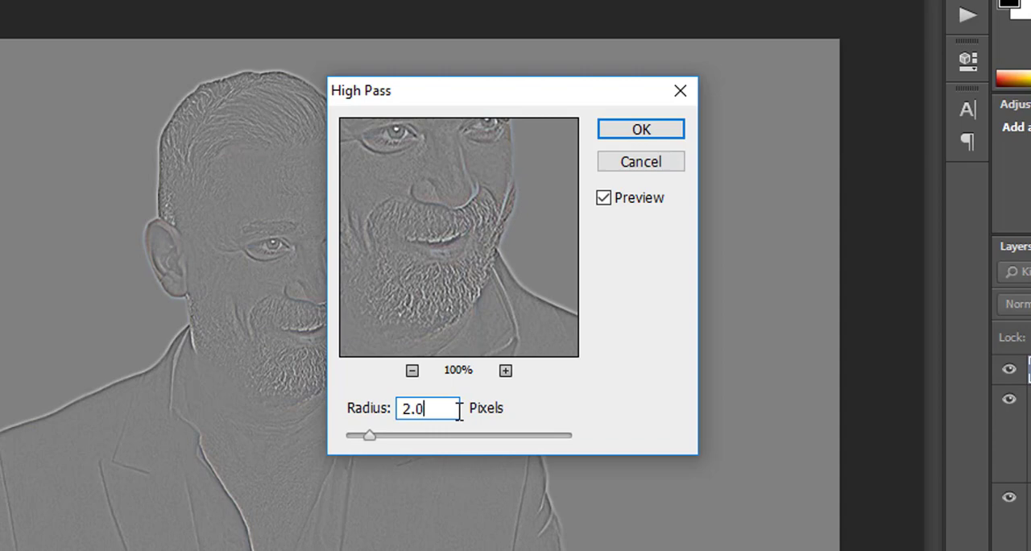
pyautogui.click(622, 132)
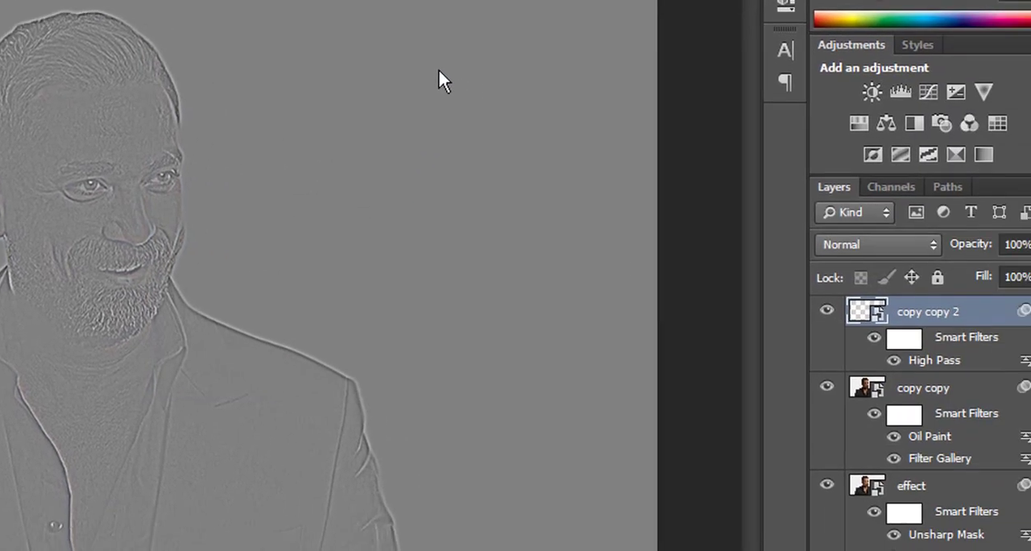
# - Set the copy copy 2 layer's blend mode to Overlay and compare the portrait with and without it
pyautogui.click(862, 223)
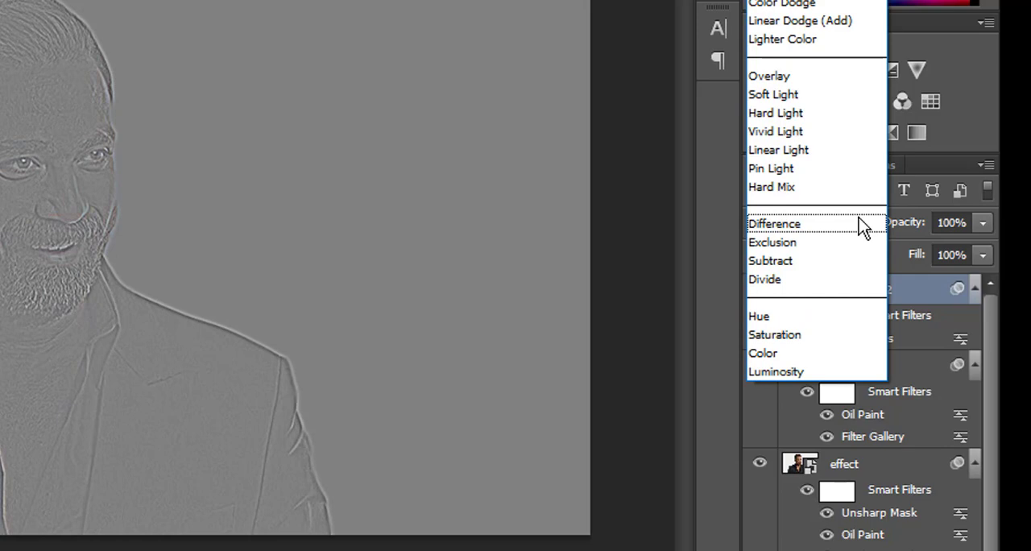
pyautogui.click(777, 75)
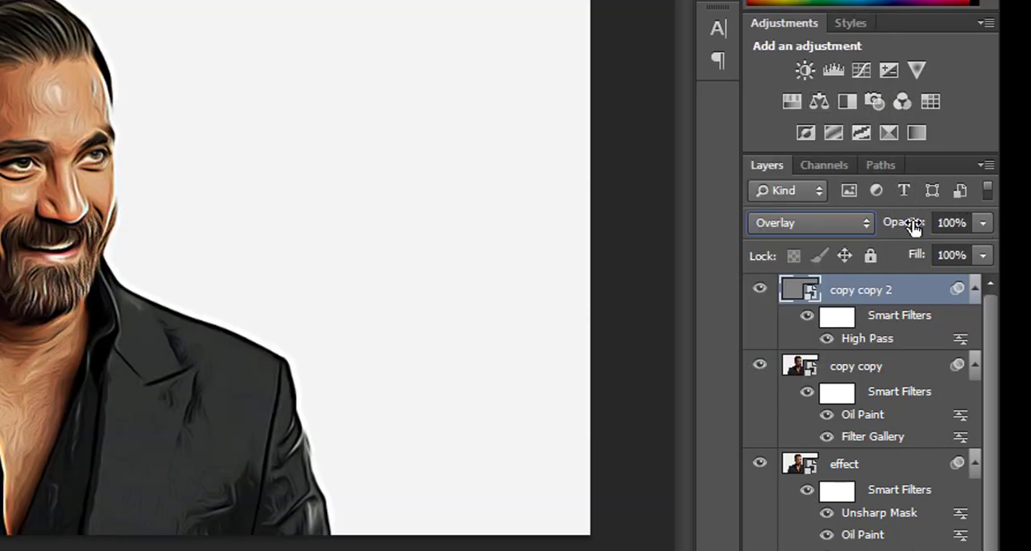
pyautogui.click(760, 290)
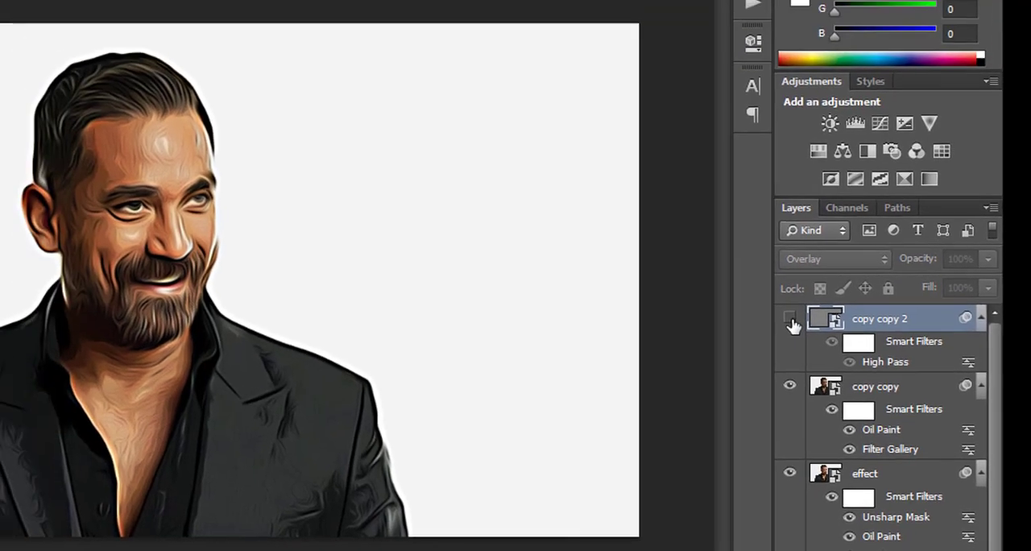
pyautogui.click(764, 294)
pyautogui.click(764, 294)
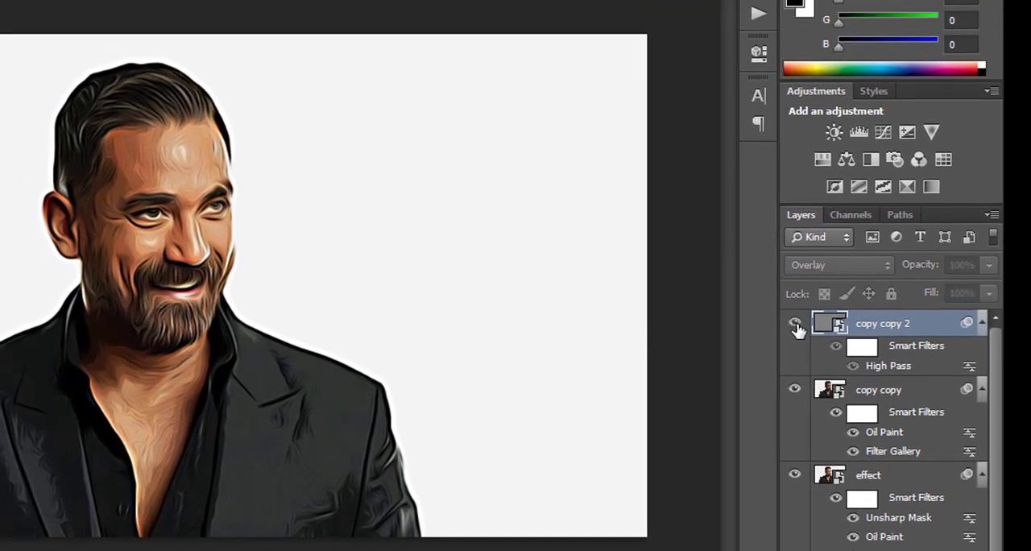
pyautogui.click(796, 325)
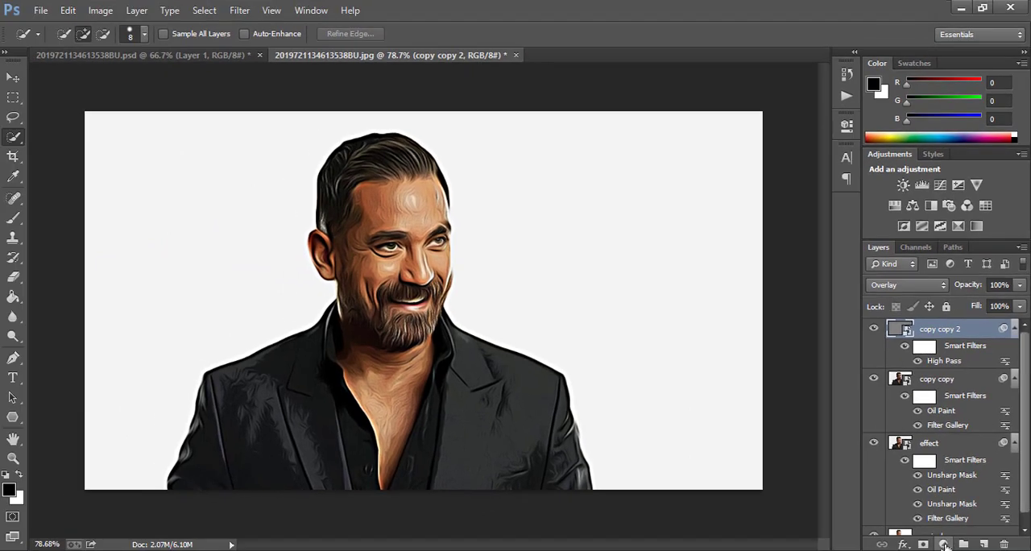
# - Add a Levels adjustment layer above copy copy 2 with the midtone input level at 1.15
pyautogui.click(945, 545)
pyautogui.click(929, 295)
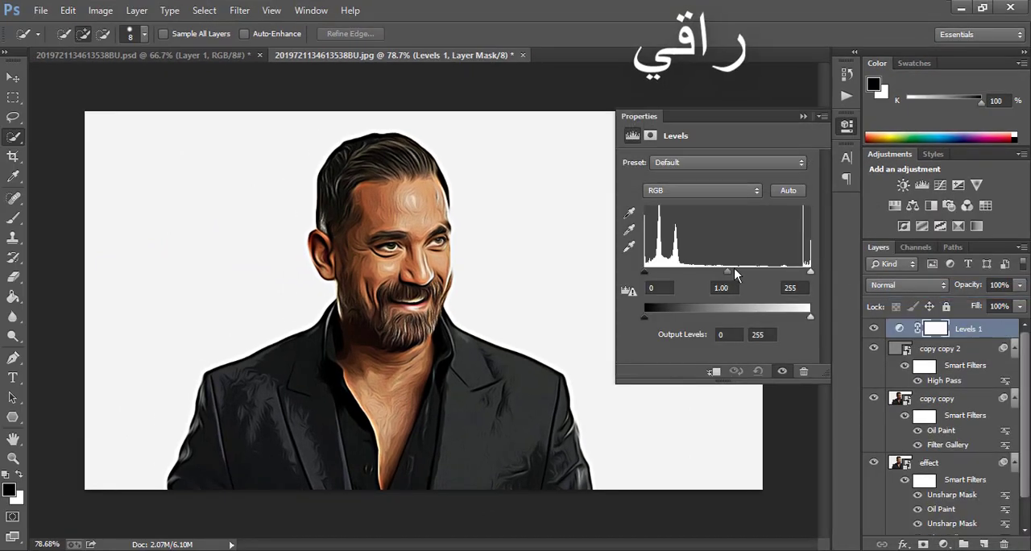
pyautogui.moveTo(728, 271); pyautogui.dragTo(720, 271)
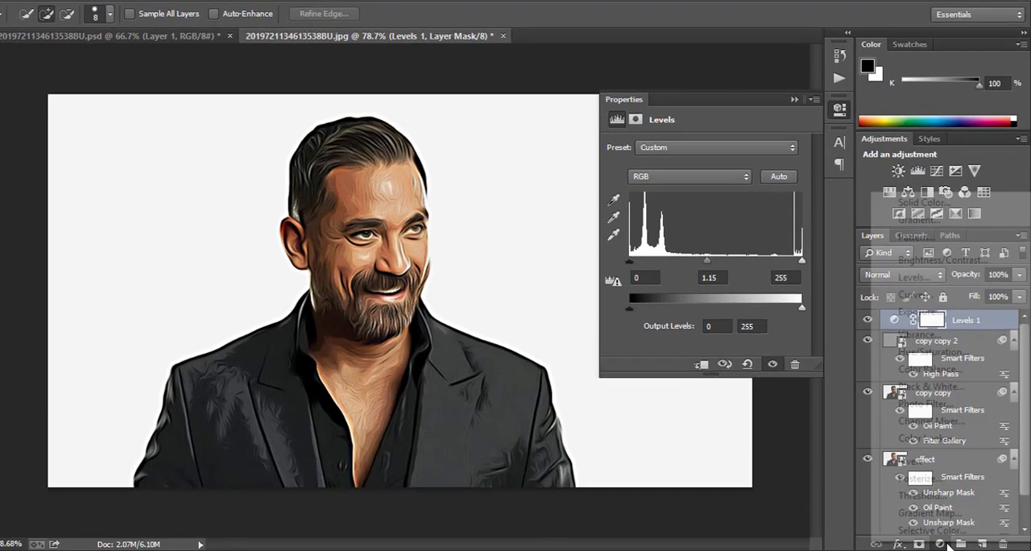
# - Add a Vibrance adjustment layer with vibrance +31 and saturation +12
pyautogui.click(947, 545)
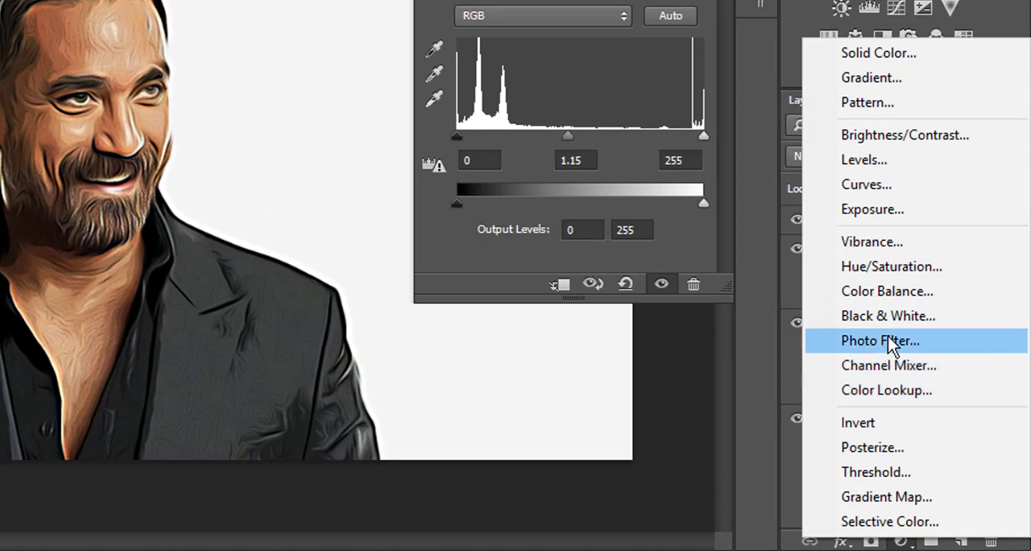
pyautogui.click(845, 243)
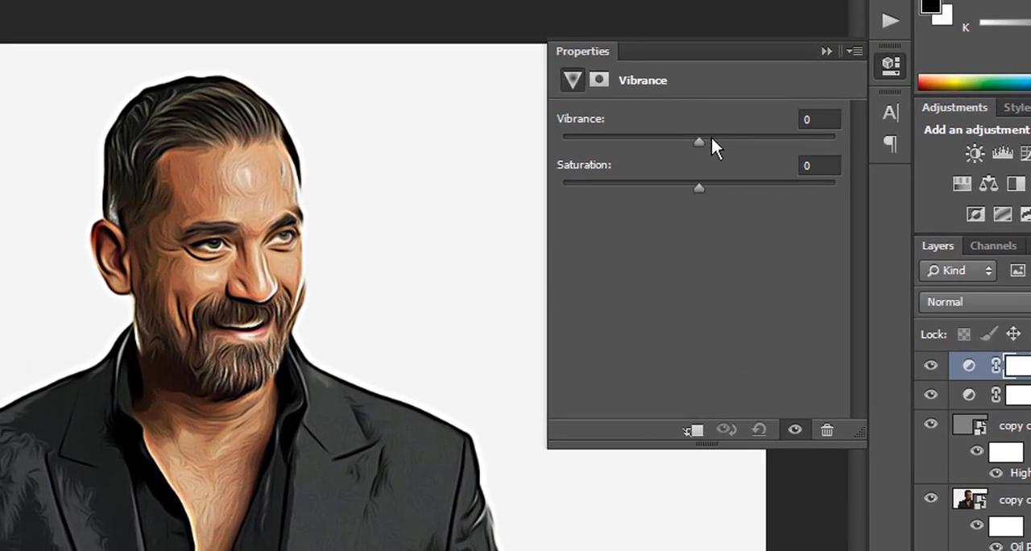
pyautogui.click(712, 138)
pyautogui.click(733, 142)
pyautogui.moveTo(654, 147); pyautogui.dragTo(742, 169)
pyautogui.moveTo(848, 191); pyautogui.dragTo(716, 186)
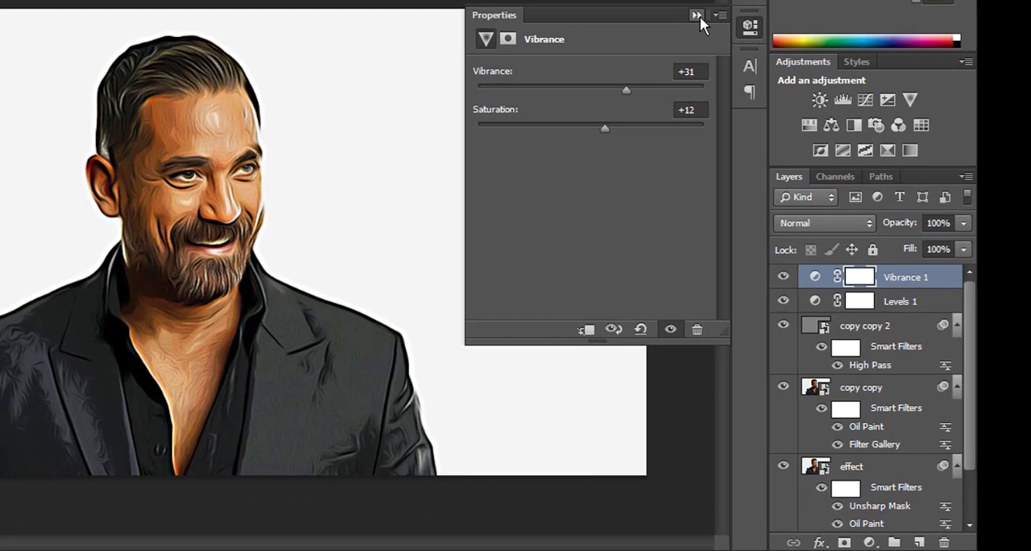
pyautogui.click(698, 15)
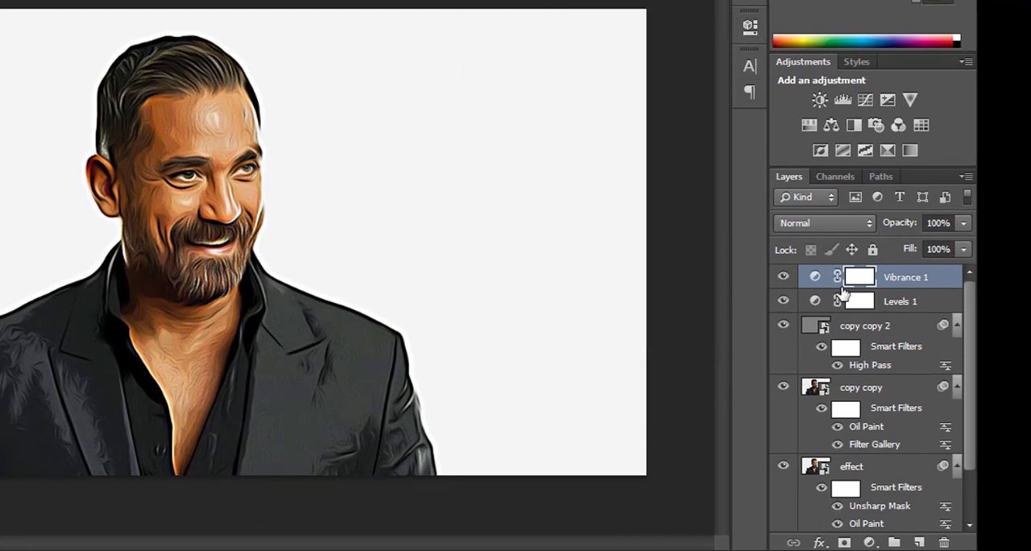
# - Add a Color Lookup adjustment layer using the 3Strip.look 3D LUT file
pyautogui.click(870, 542)
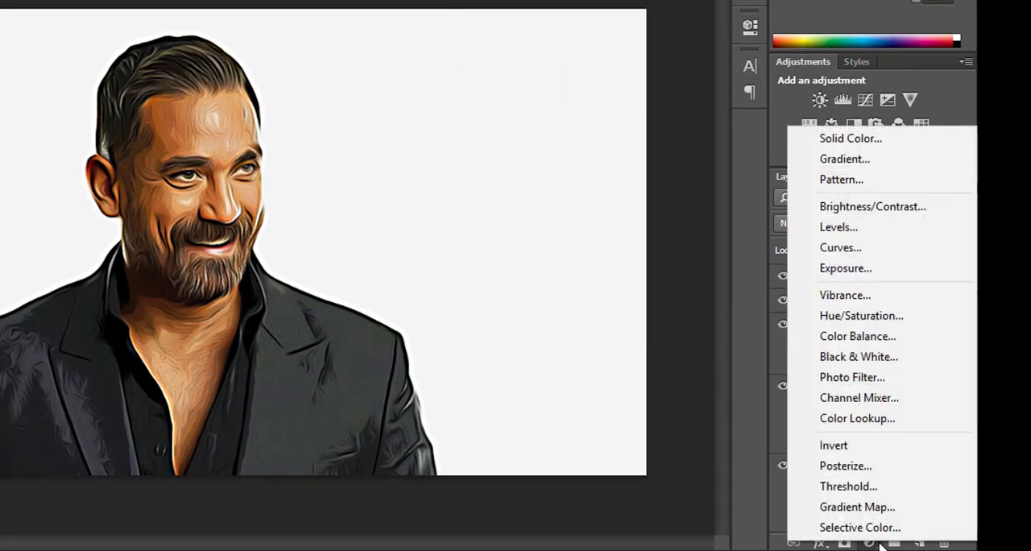
pyautogui.click(854, 418)
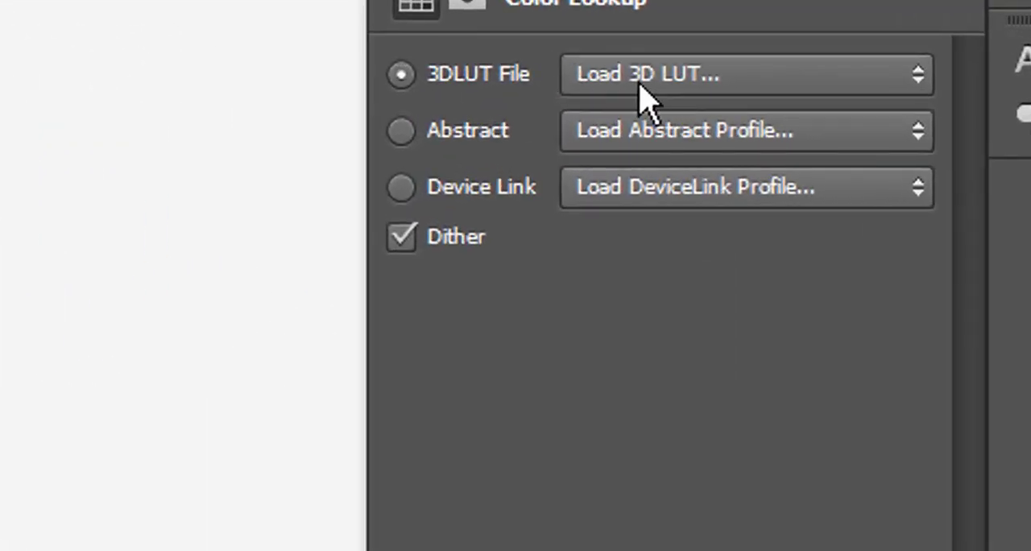
pyautogui.click(594, 74)
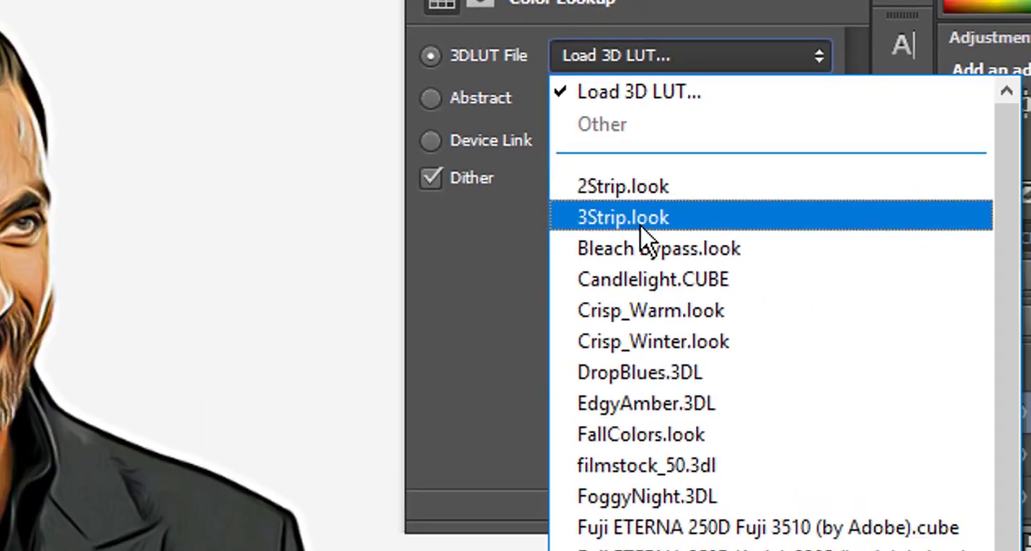
pyautogui.click(658, 289)
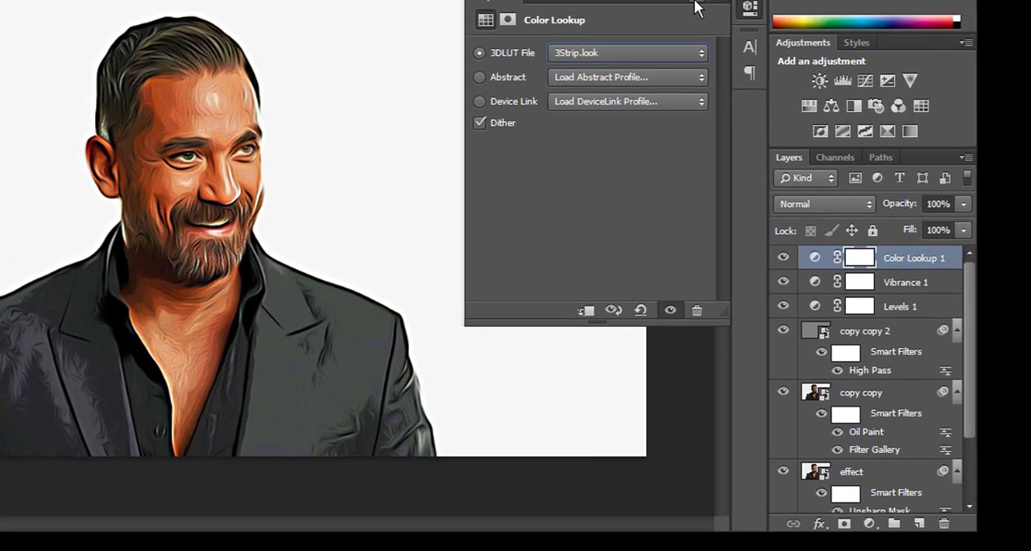
pyautogui.click(698, 6)
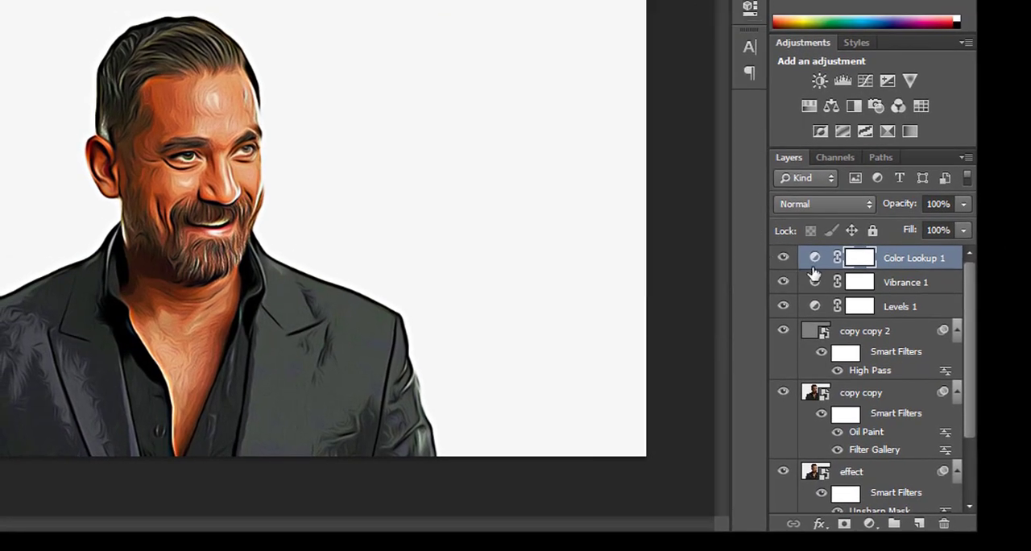
# - Group all layers above the orginal layer and toggle the group's visibility to compare the portrait before and after
pyautogui.scroll(-2, 813, 274)
pyautogui.scroll(2, 814, 274)
pyautogui.scroll(-4, 881, 256)
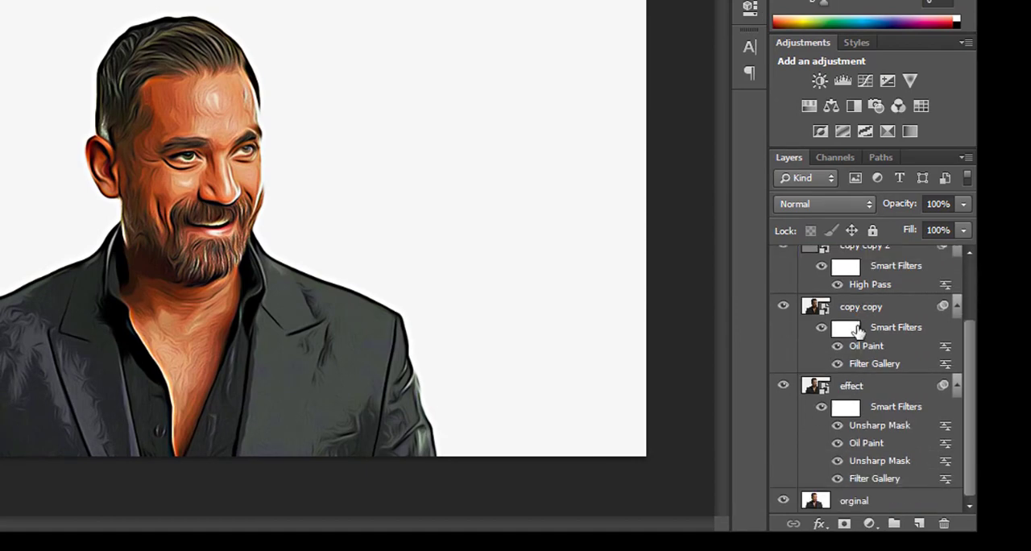
pyautogui.keyDown('shift'); pyautogui.click(812, 386); pyautogui.keyUp('shift')
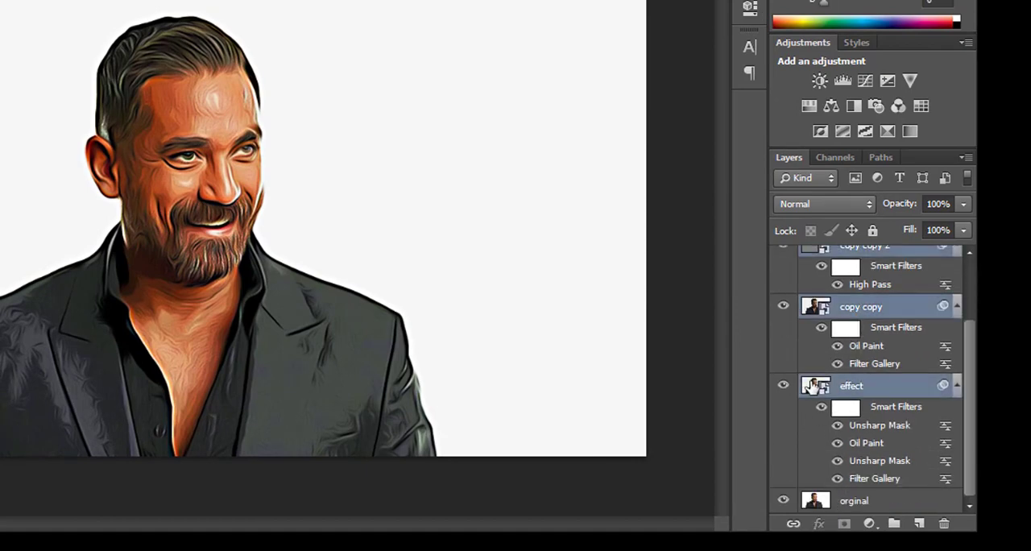
pyautogui.moveTo(812, 386); pyautogui.dragTo(896, 524)
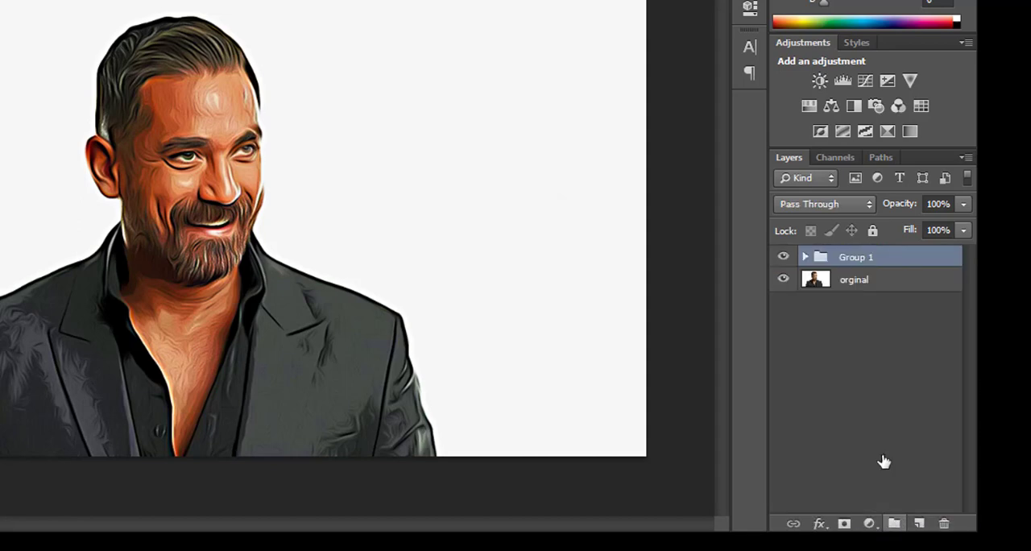
pyautogui.click(783, 259)
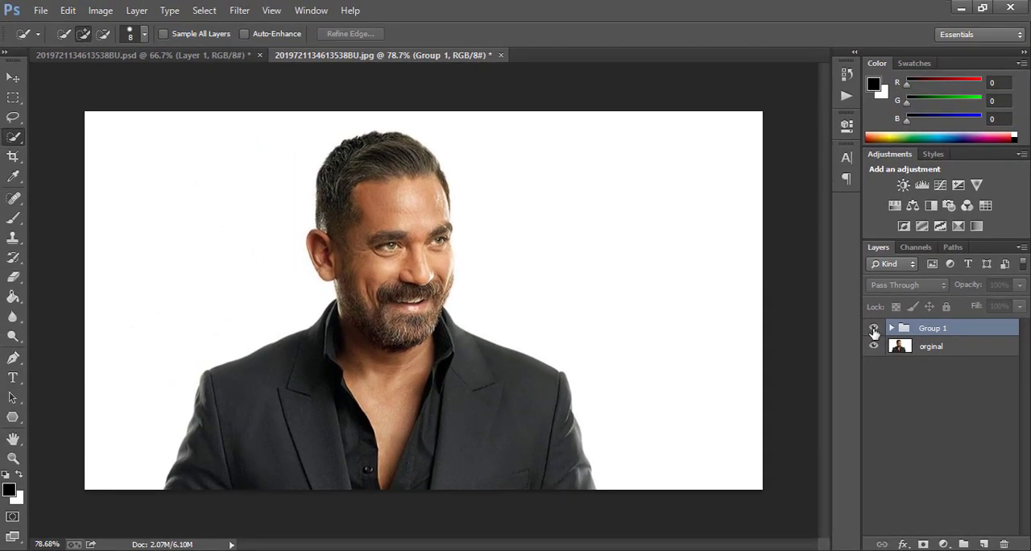
pyautogui.click(874, 330)
pyautogui.click(873, 329)
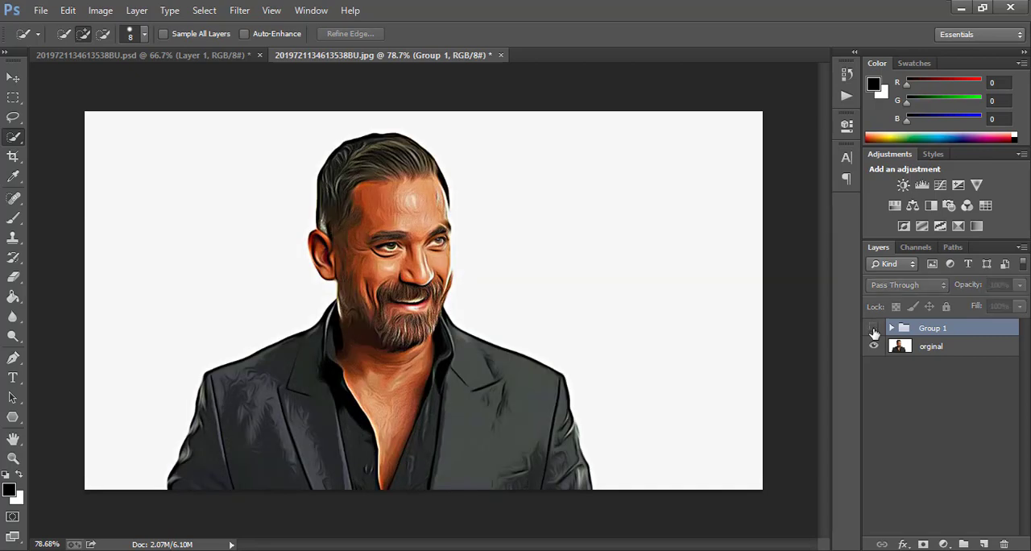
pyautogui.click(874, 329)
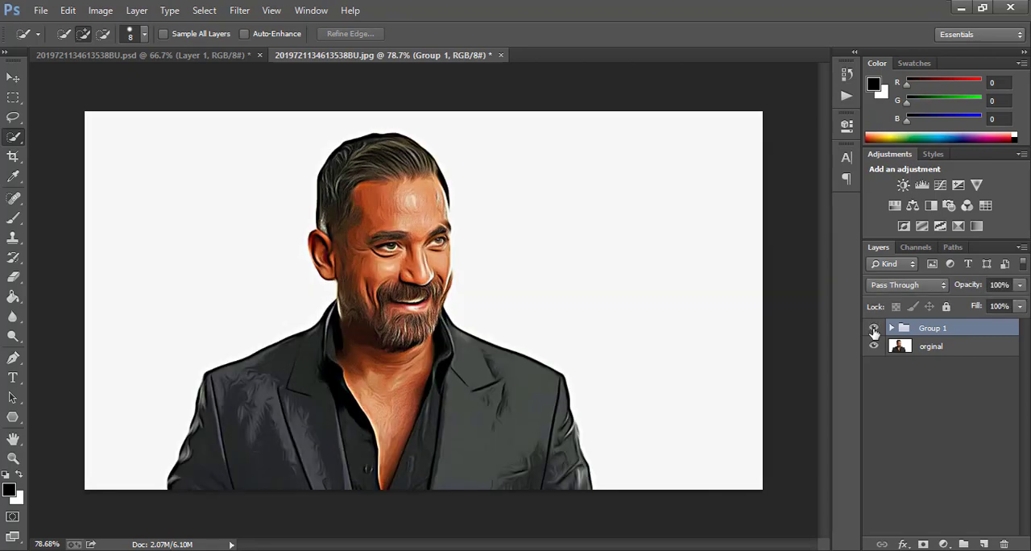
# - Add the text "Raqi" in a text box on the empty background beside the man's face and colour it black
pyautogui.click(12, 378)
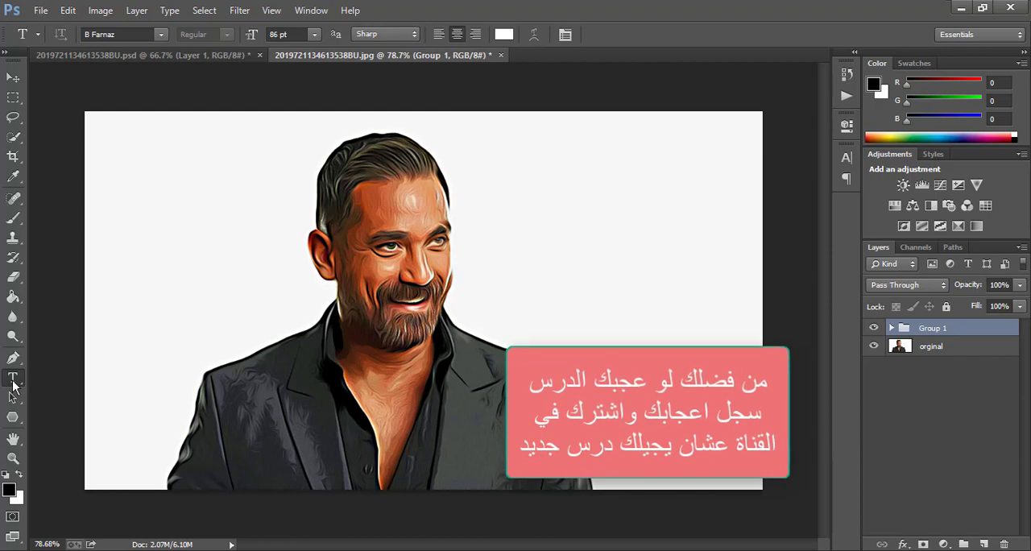
pyautogui.moveTo(516, 215); pyautogui.dragTo(726, 293)
pyautogui.write('Raqi')
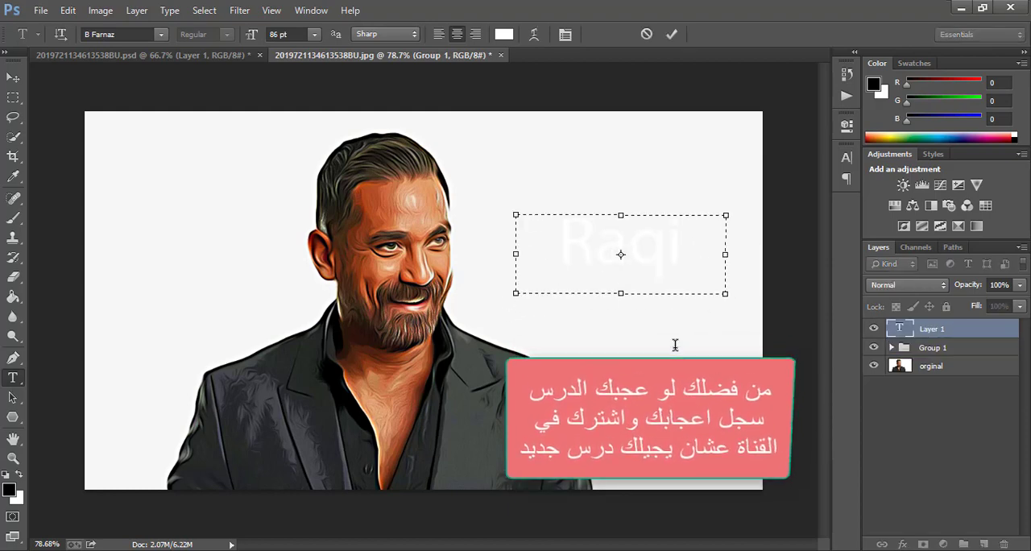
pyautogui.hotkey('ctrl', 'a')
pyautogui.click(503, 33)
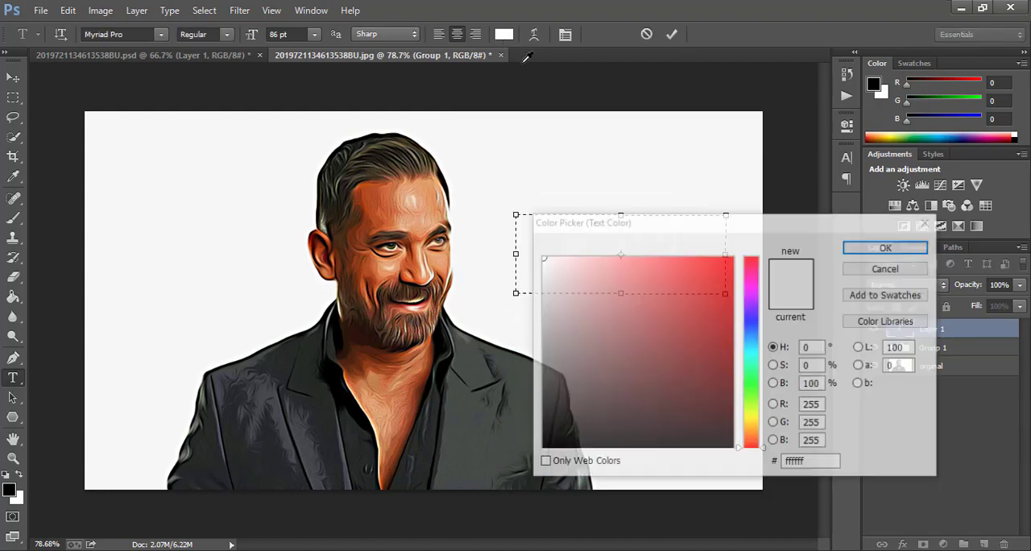
pyautogui.click(887, 247)
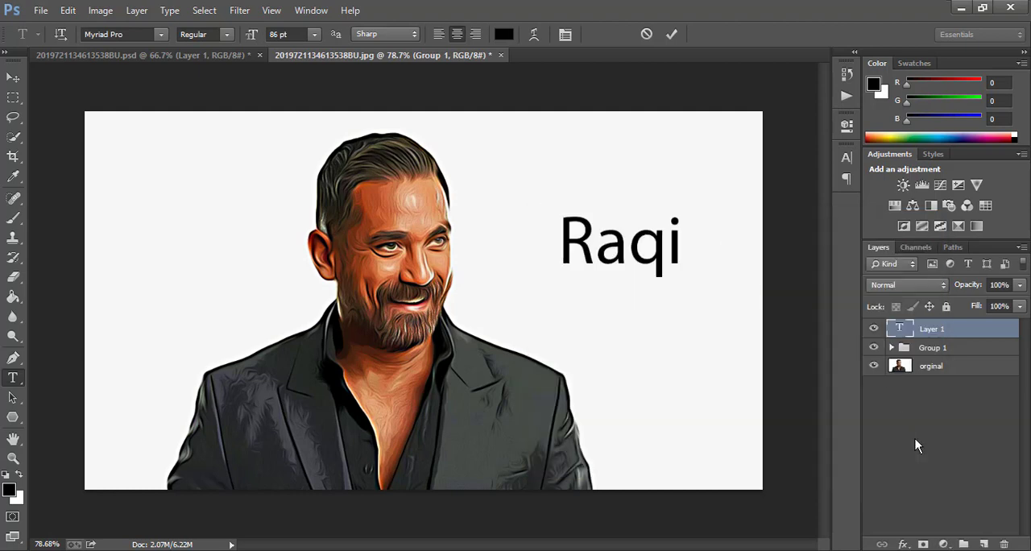